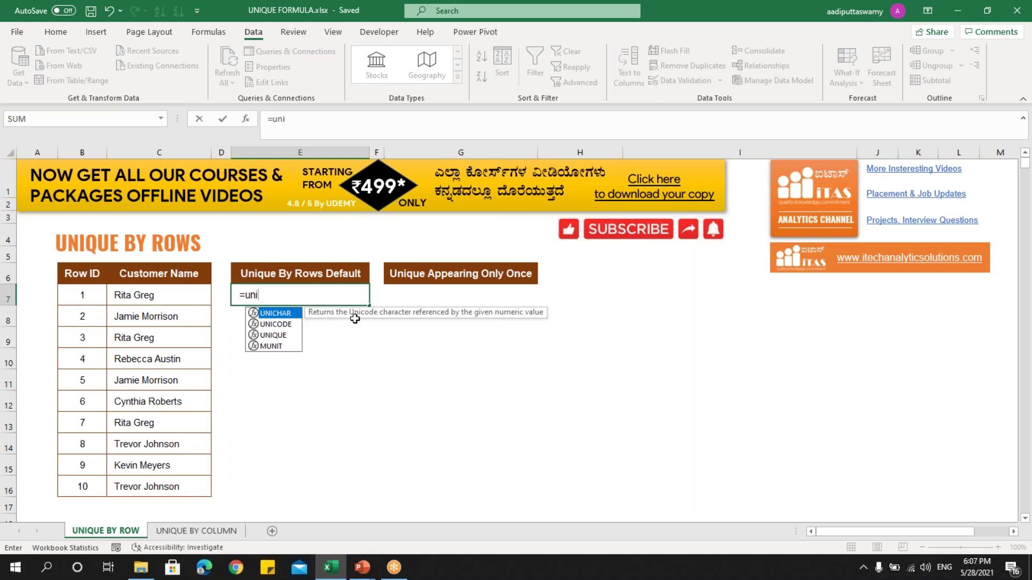
Step: Enter =UNIQUE(C7:C16) in E7 to list the distinct customer names
key("Tab")
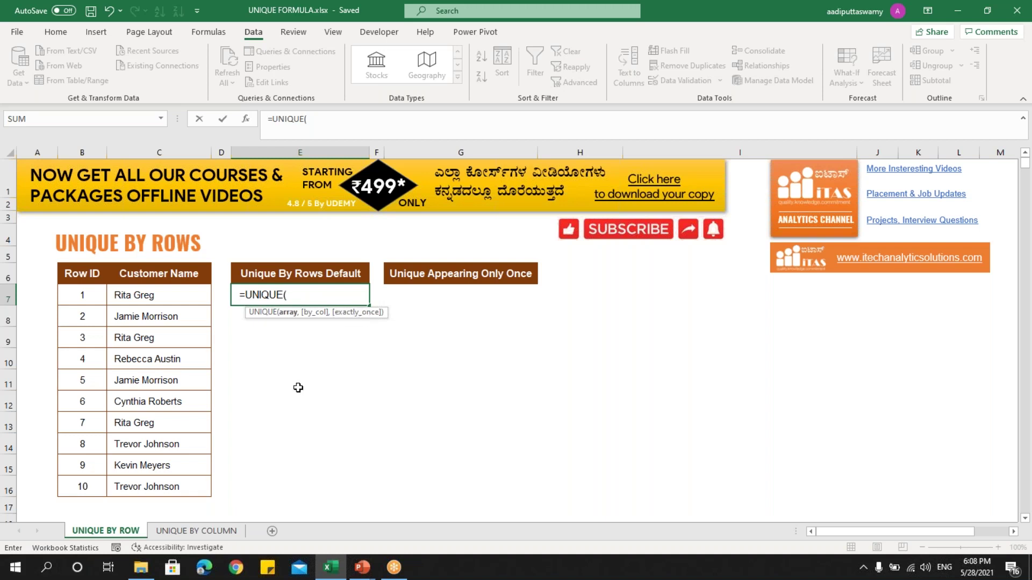
left_click_drag(161, 297, 168, 486)
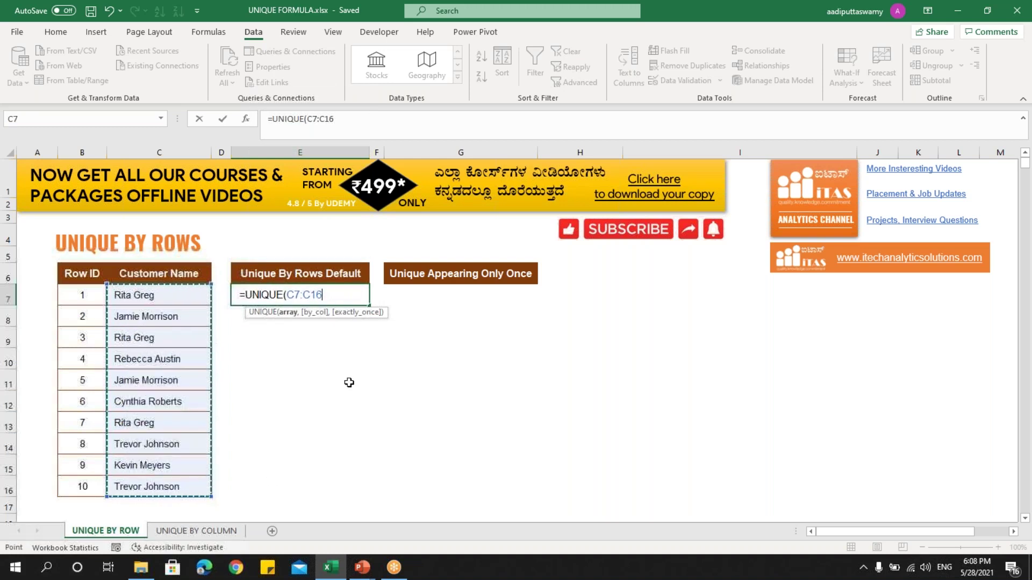
type(")")
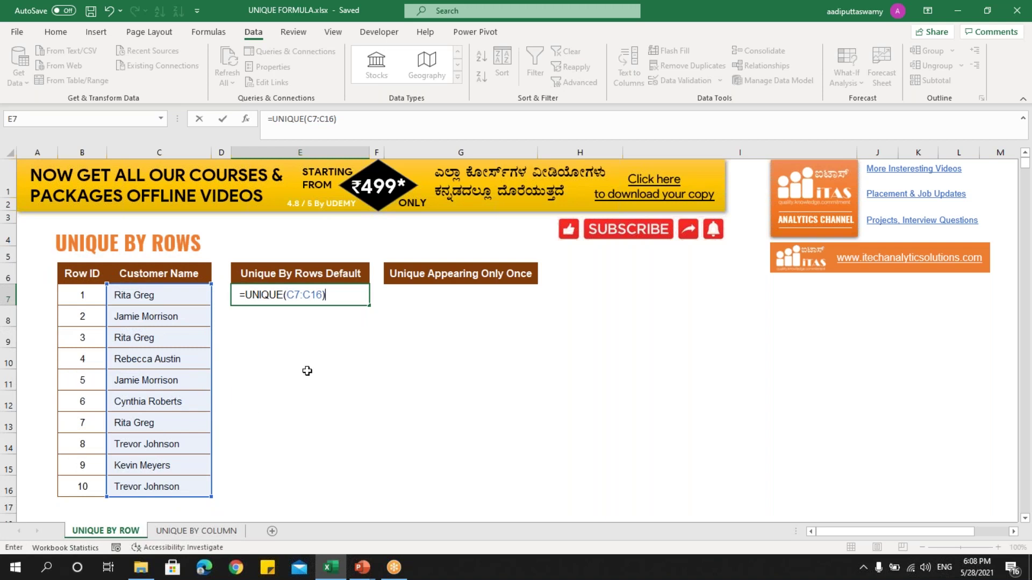
key("Return")
Step: Compare the unique names with the Customer Name column and clear the results under Unique By Rows Default
left_click(294, 297)
left_click_drag(294, 296, 290, 401)
left_click(187, 299)
left_click_drag(187, 299, 199, 486)
left_click_drag(288, 297, 294, 399)
key("Delete")
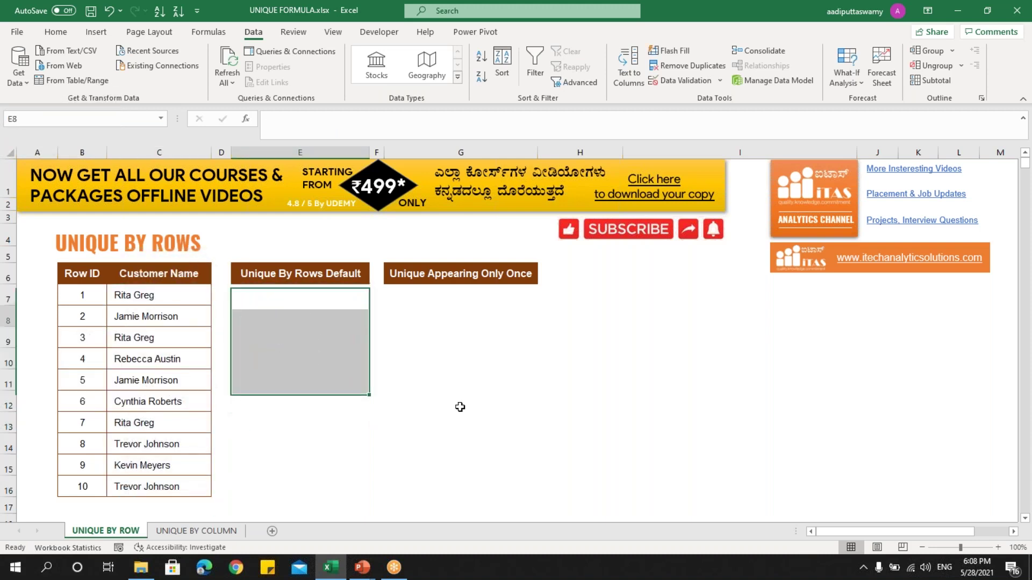
Step: Start a UNIQUE formula in E7 with C7:C16 as the array, continuing to the by_col argument
type("=un")
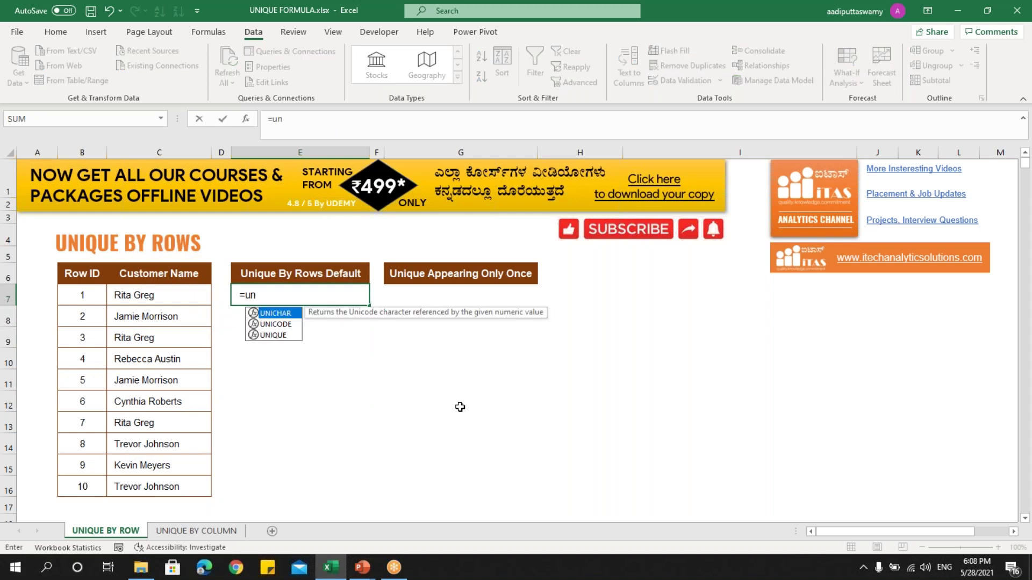
key("Down")
key("Down")
key("Tab")
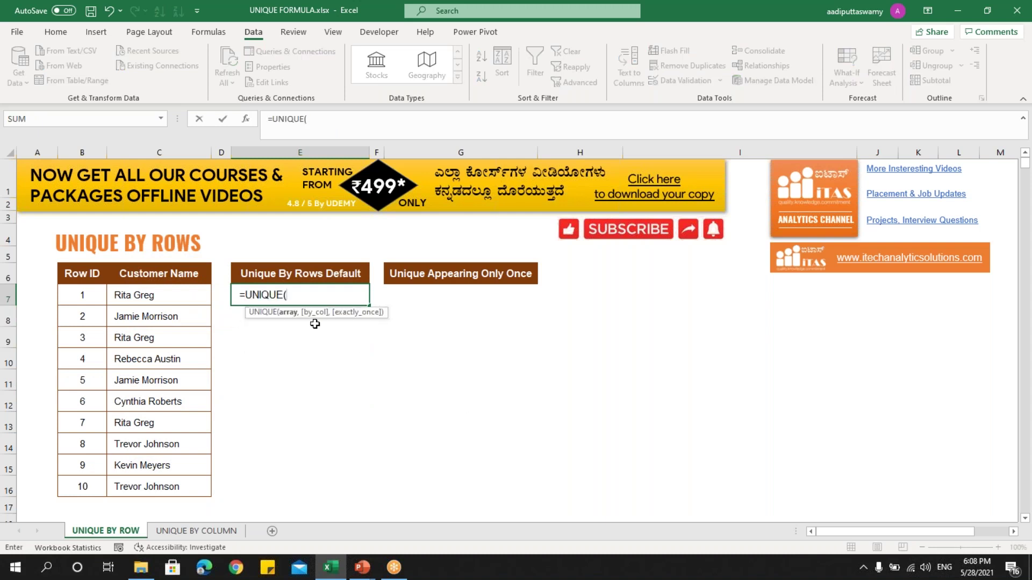
left_click_drag(183, 294, 166, 491)
type(",")
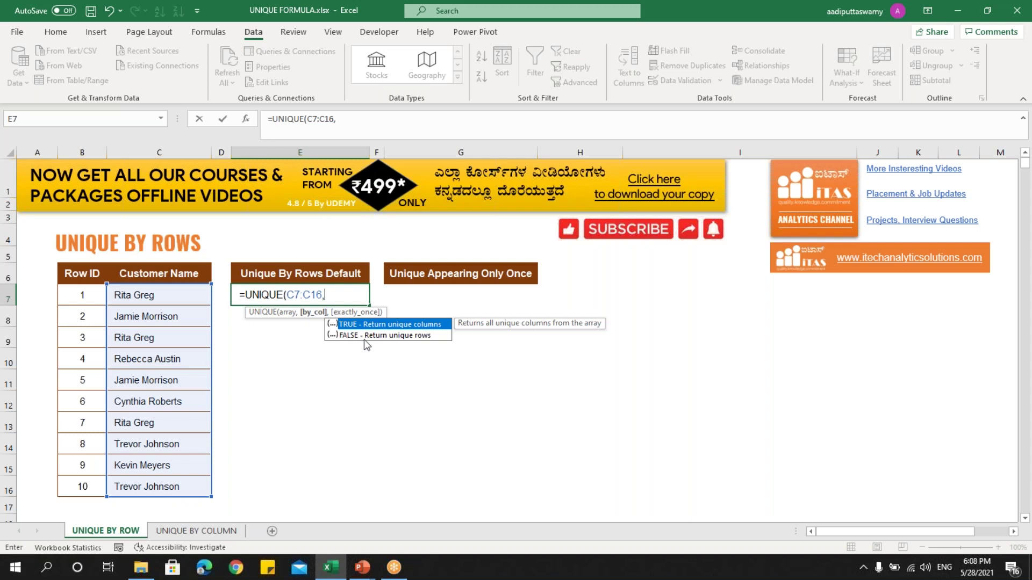
left_click(423, 335)
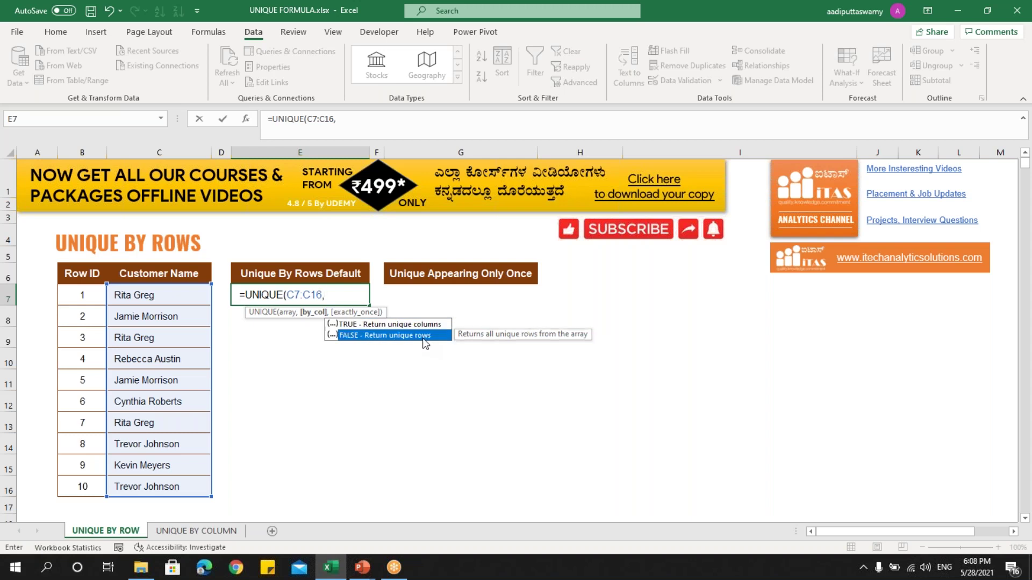
type("0")
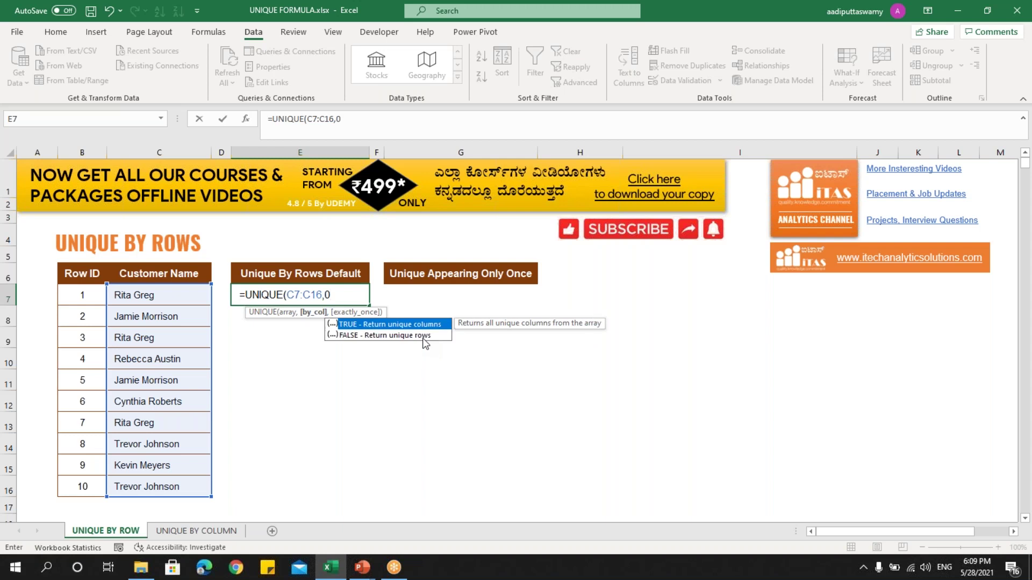
type(",")
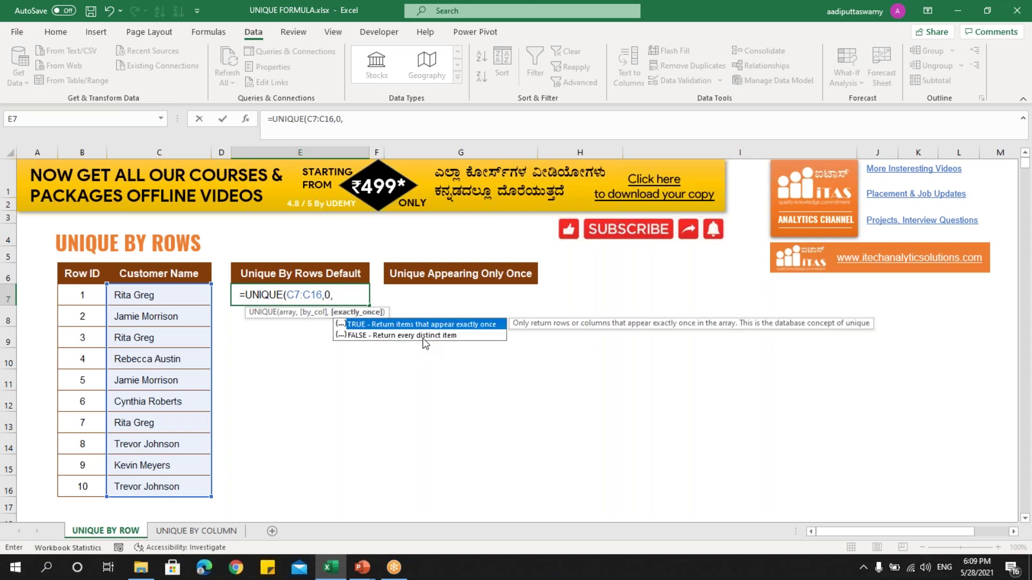
key("BackSpace")
key("BackSpace")
Step: Complete the E7 formula as =UNIQUE(C7:C16,,) with both optional arguments empty, and compare its results with the customer list
type(",")
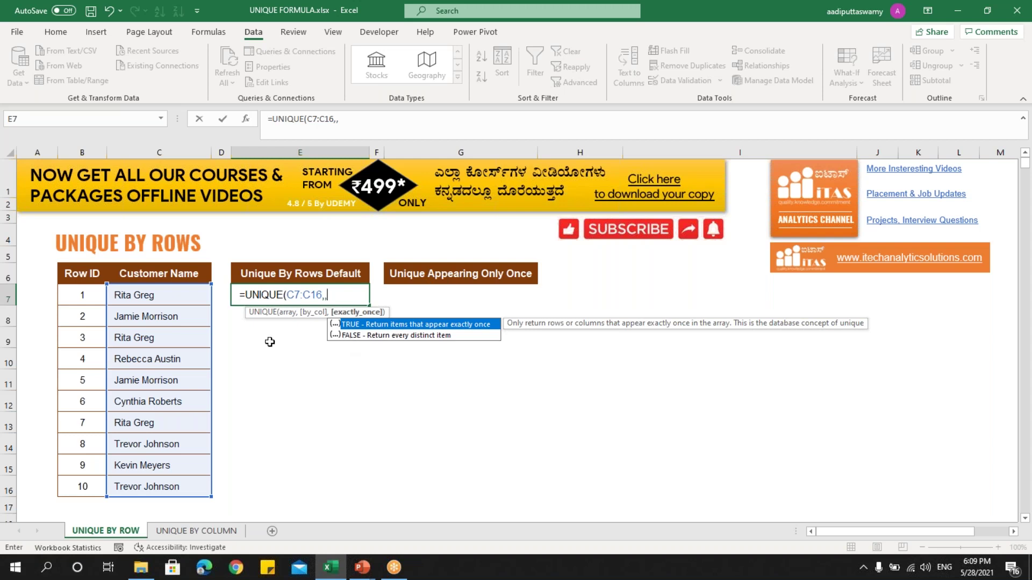
key("Escape")
type(")")
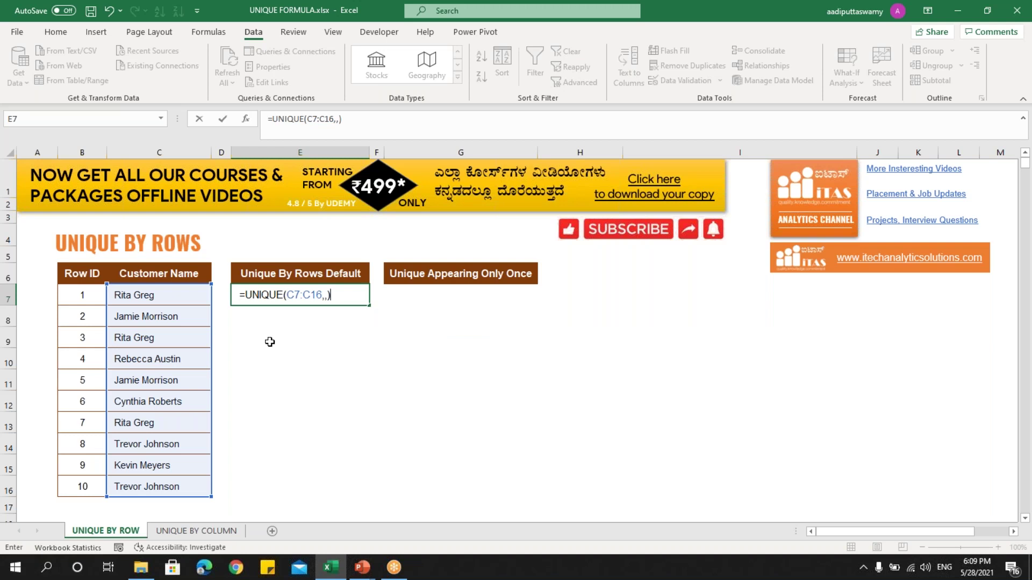
key("Return")
left_click_drag(284, 296, 289, 391)
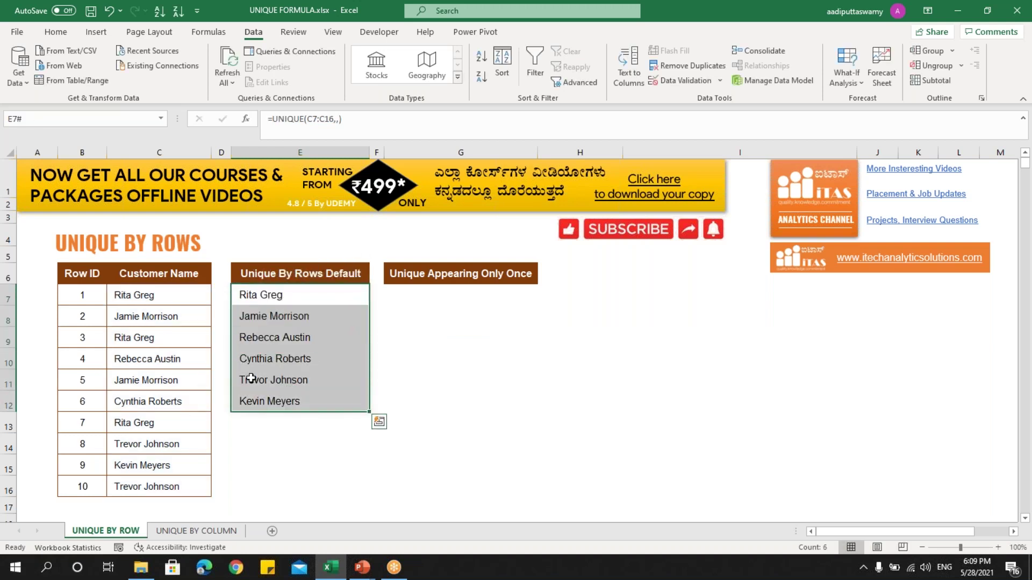
left_click(169, 299)
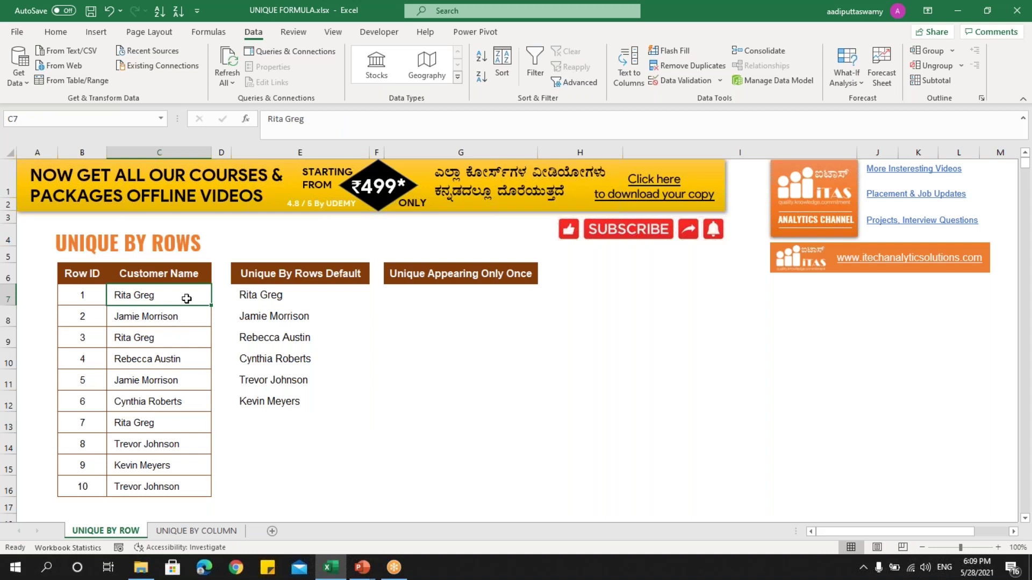
left_click(143, 440)
left_click(142, 422)
left_click_drag(285, 304, 288, 401)
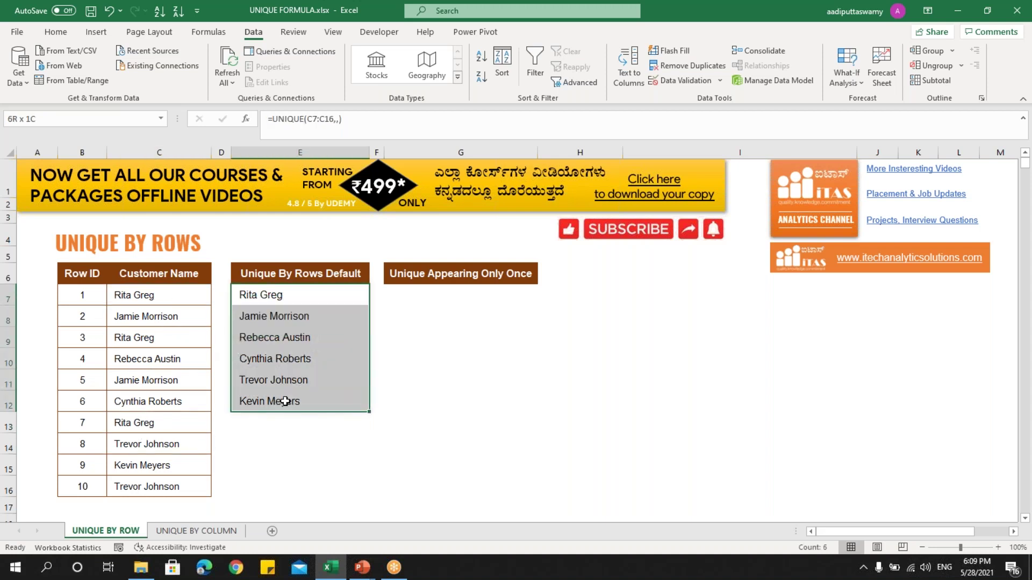
Step: Reopen the E7 formula and strip its empty optional arguments, leaving it ready for a by_col value after C7:C16
double_click(294, 295)
key("shift+Left")
key("shift+Left")
key("BackSpace")
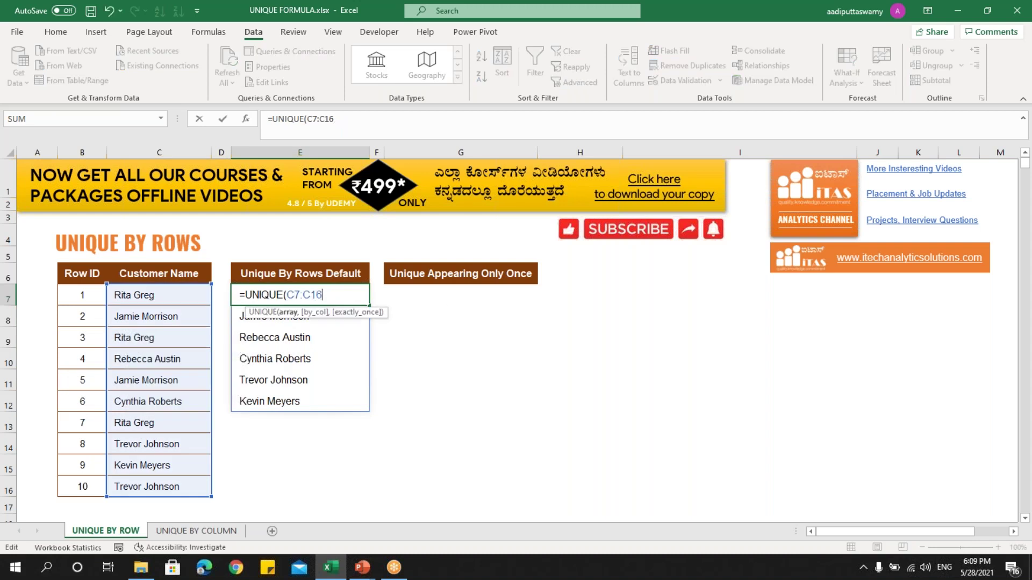
type(",")
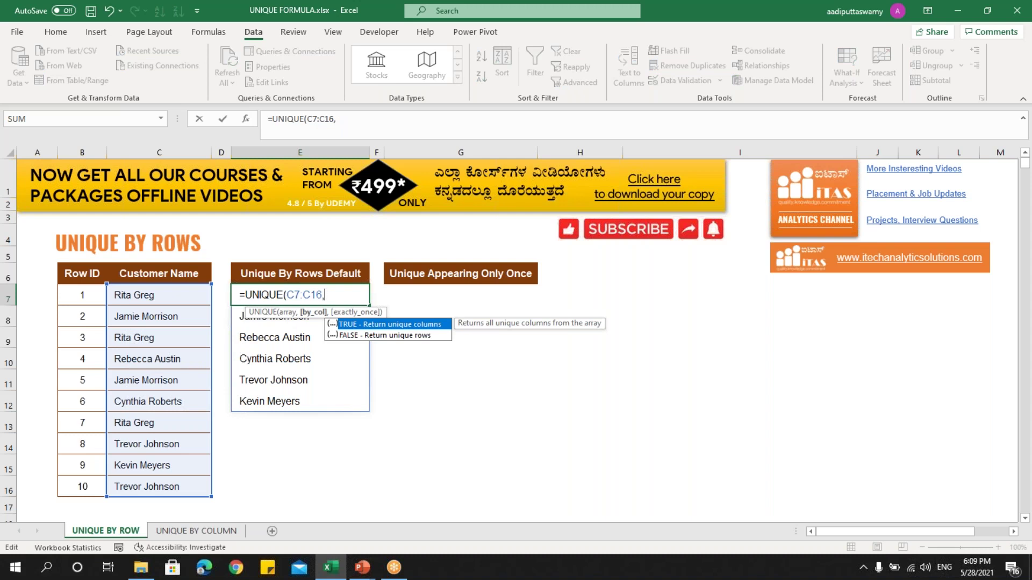
key("Down")
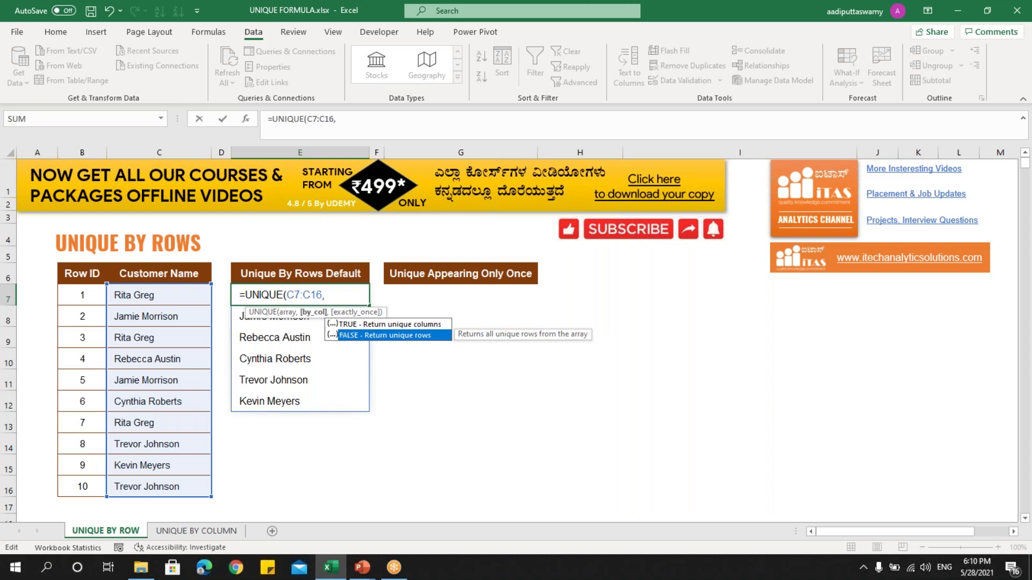
key("Tab")
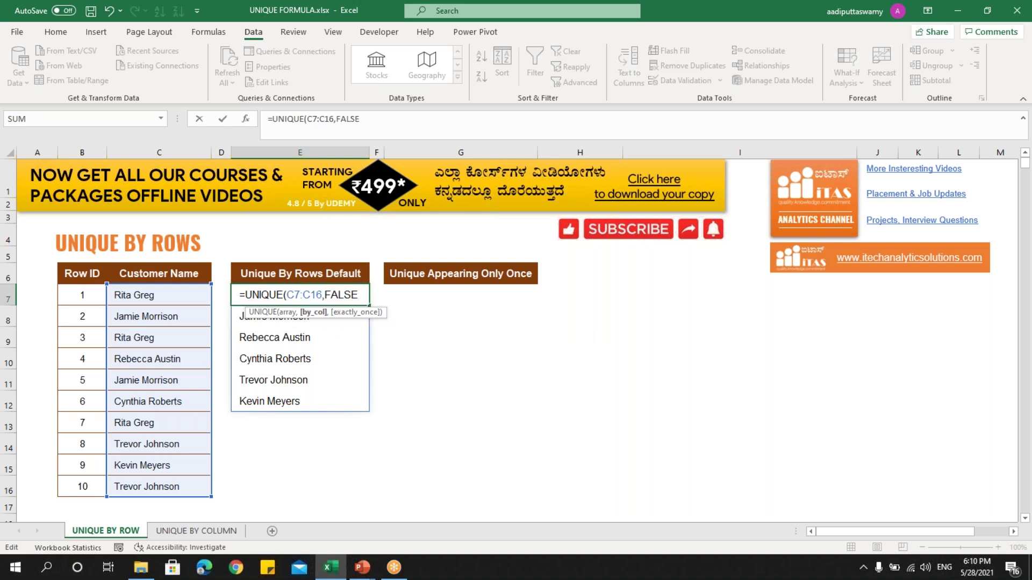
key("BackSpace")
key("BackSpace")
key("BackSpace")
key("BackSpace")
key("BackSpace")
type(",")
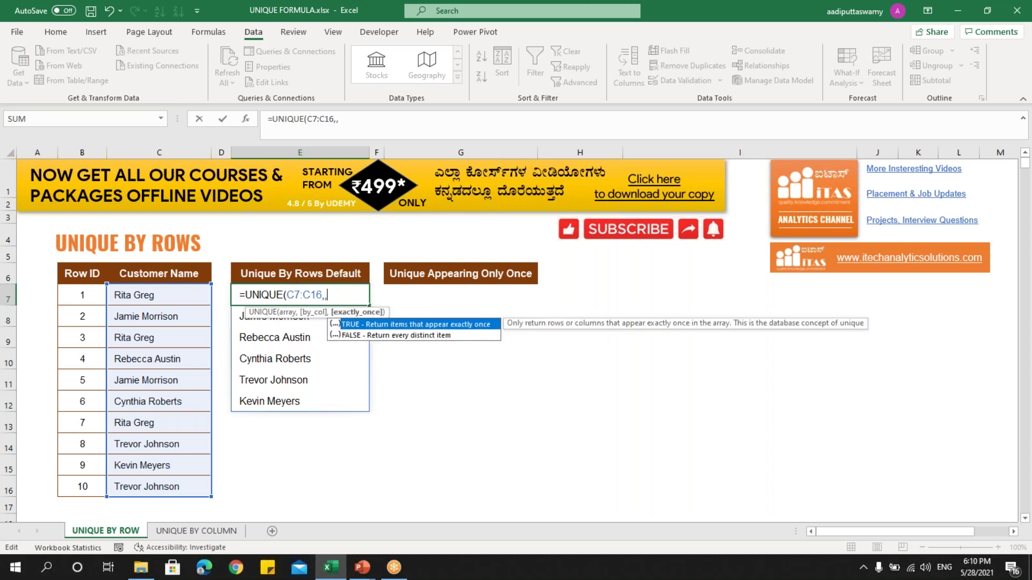
key("BackSpace")
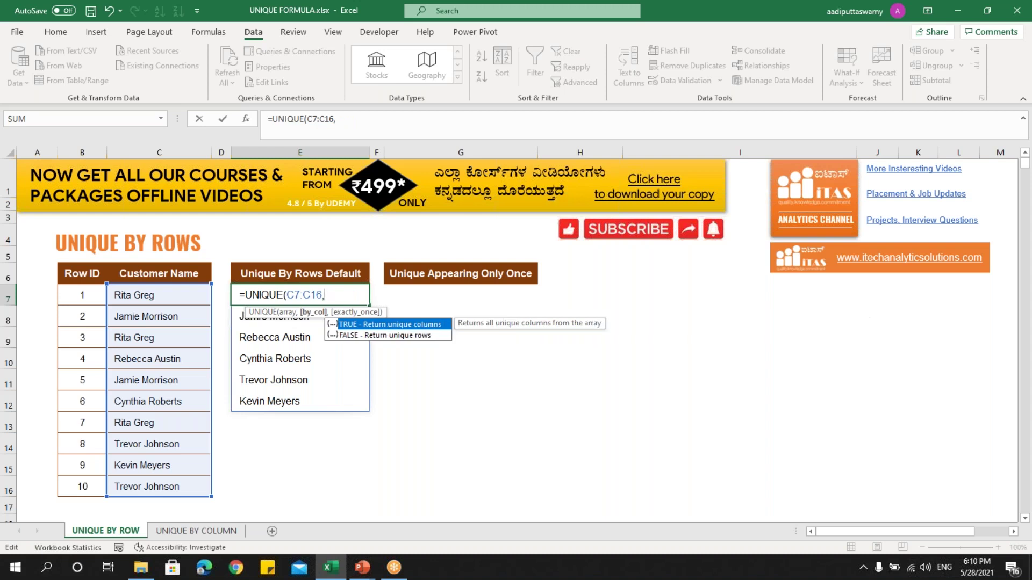
type("0")
key("BackSpace")
Step: Complete the E7 formula as =UNIQUE(C7:C16,FALSE,FALSE) to return every distinct row, and review the resulting list
key("Down")
key("Tab")
type(",")
key("Down")
key("Up")
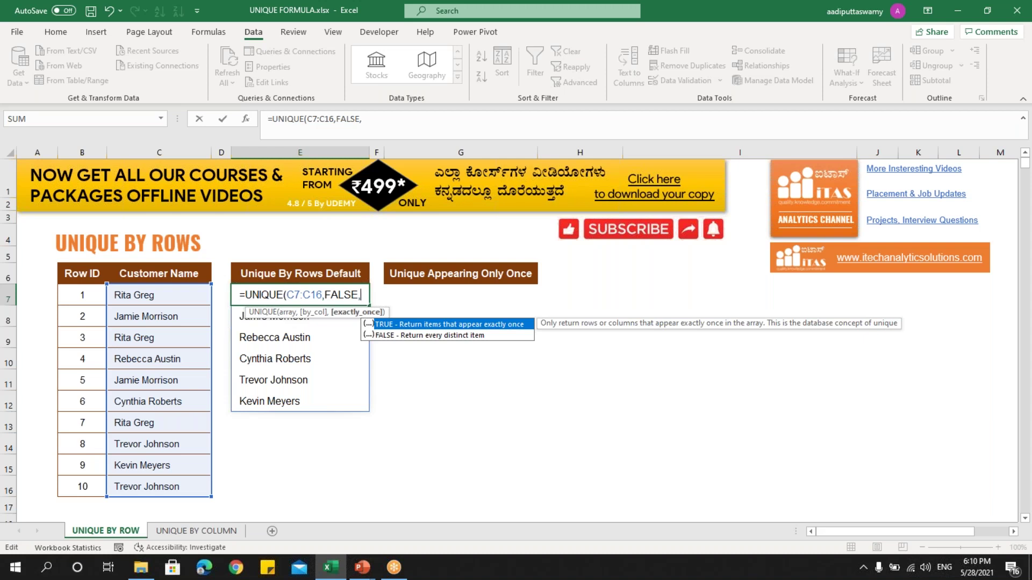
key("Down")
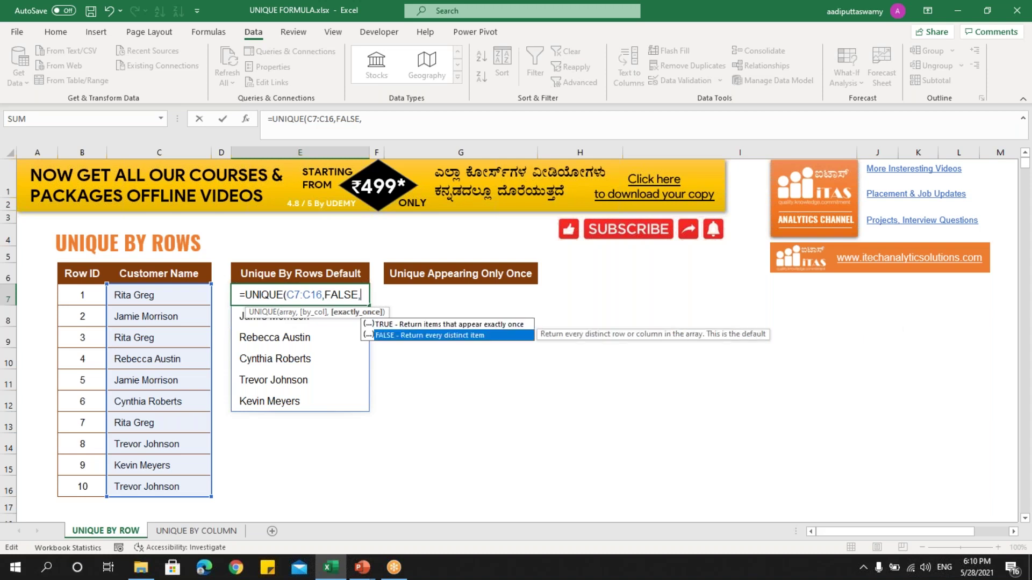
key("Tab")
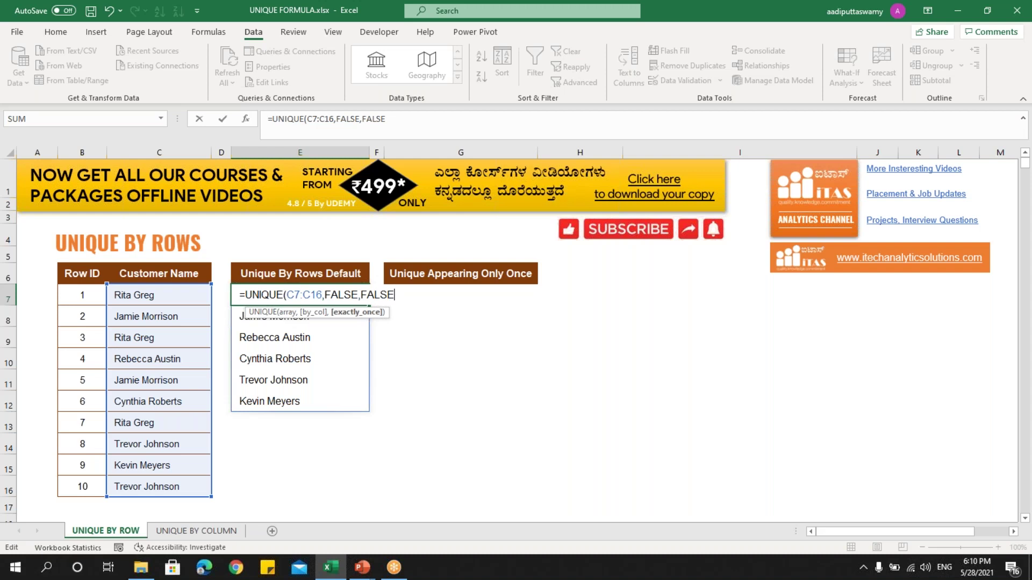
type(")")
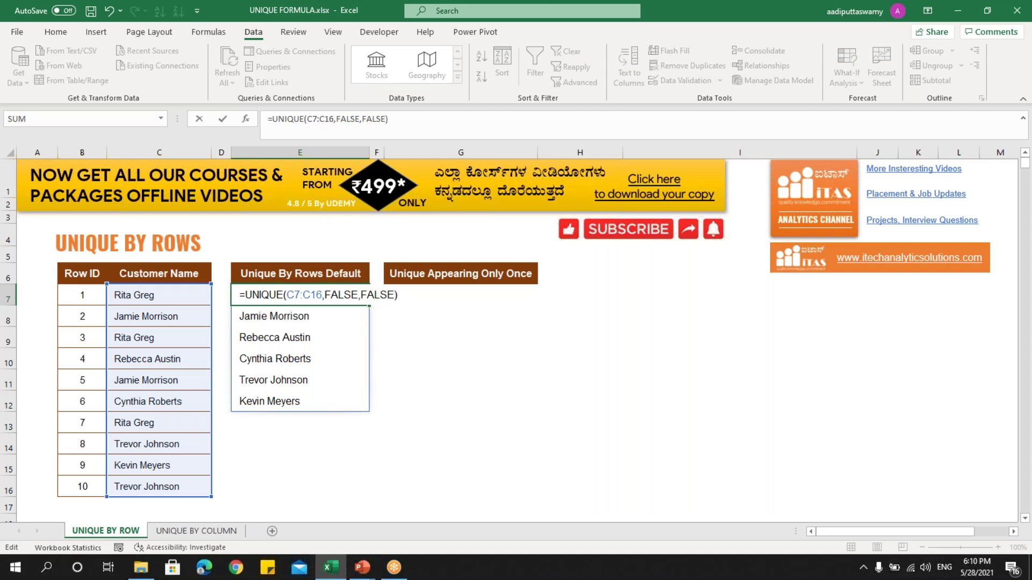
key("Return")
left_click_drag(278, 295, 283, 401)
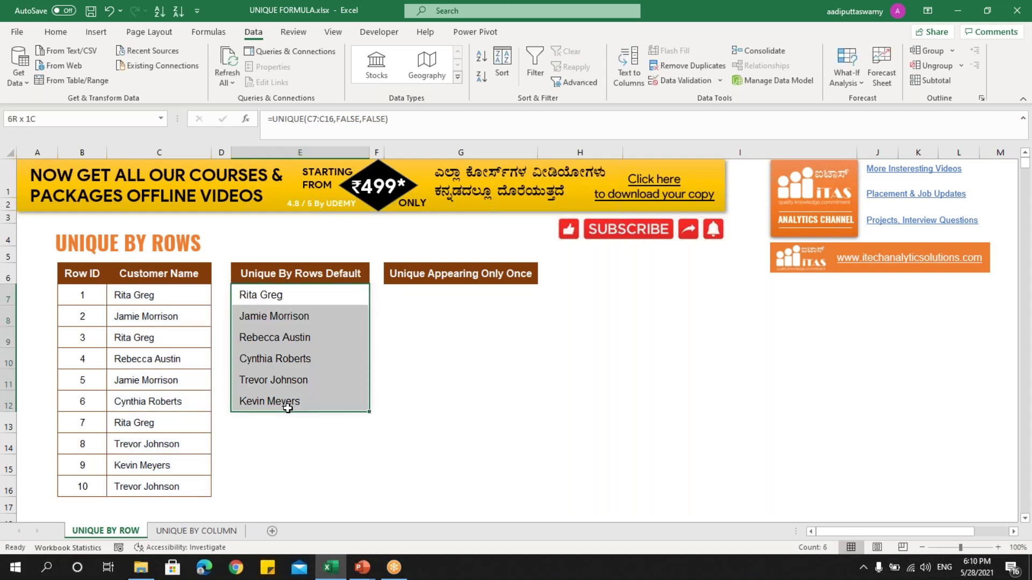
Step: Check the repeated names in the customer list, and start a UNIQUE formula in G7 with C7:C16 as the array
left_click(425, 296)
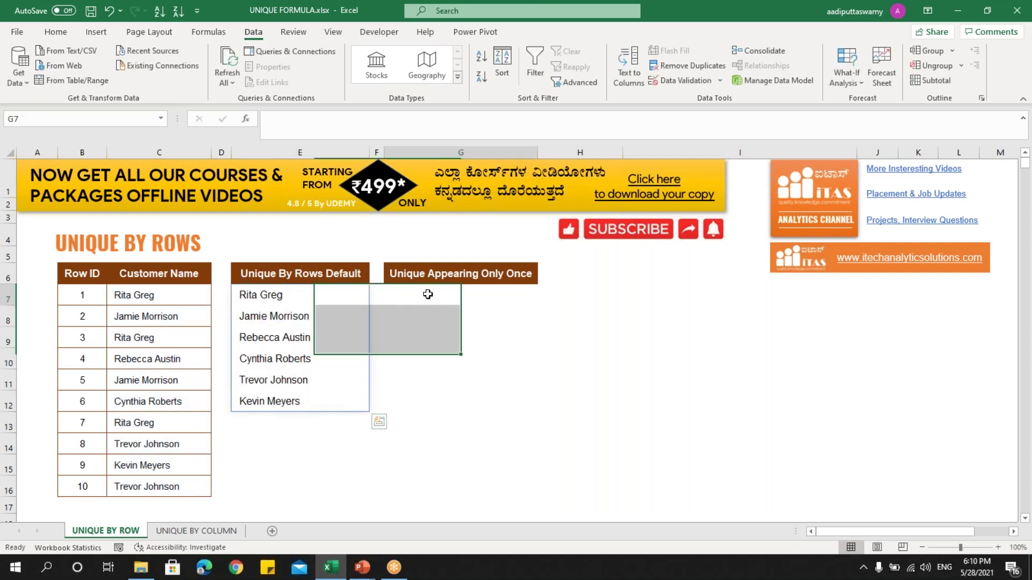
left_click(168, 308)
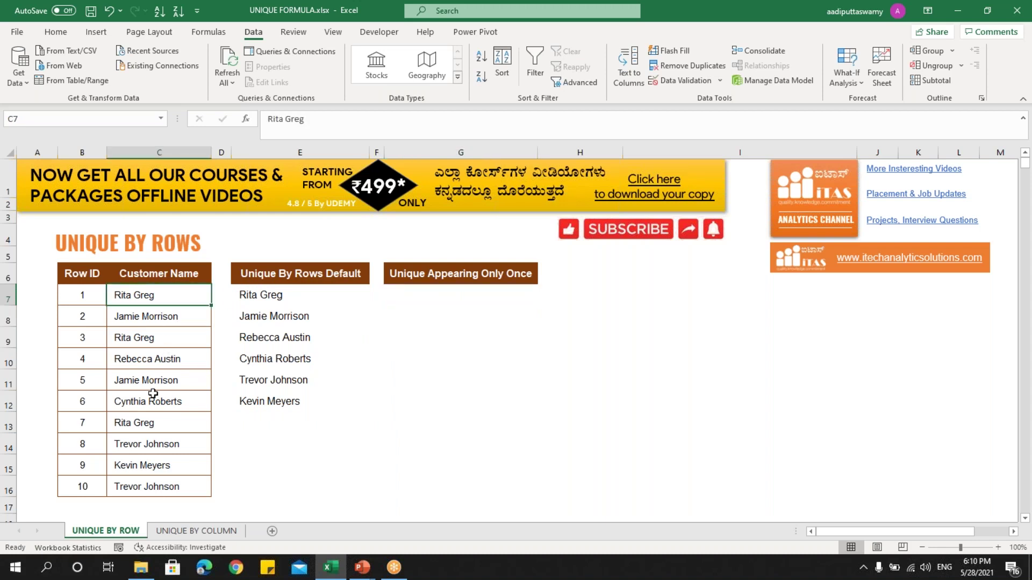
left_click(171, 344)
left_click(169, 297)
left_click(175, 366)
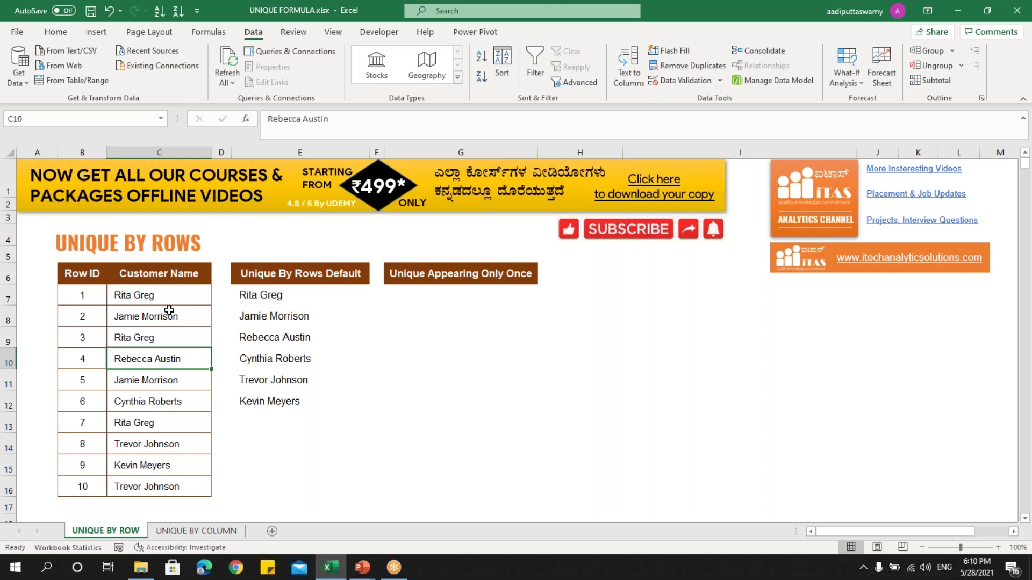
left_click(440, 292)
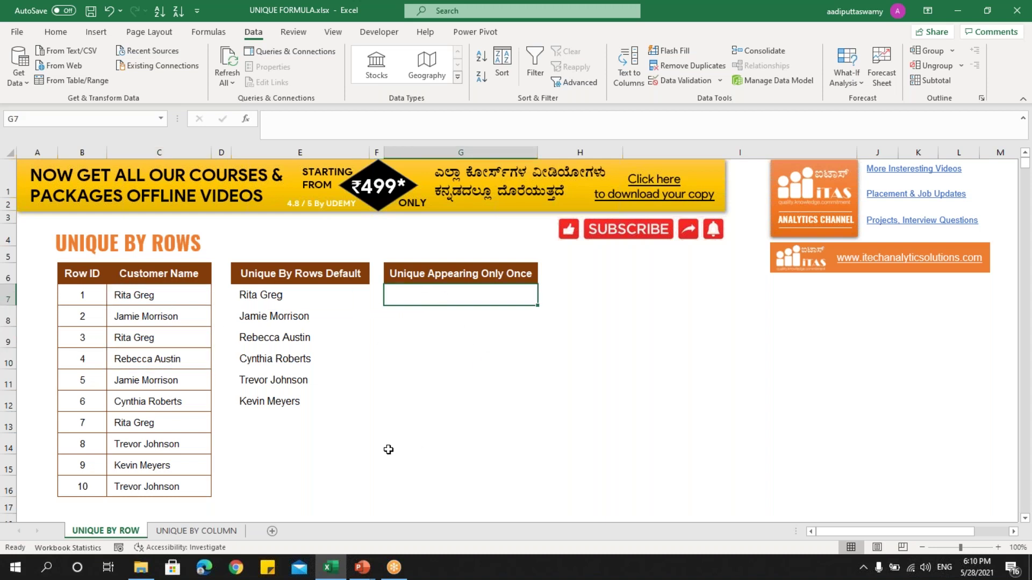
type("=uni")
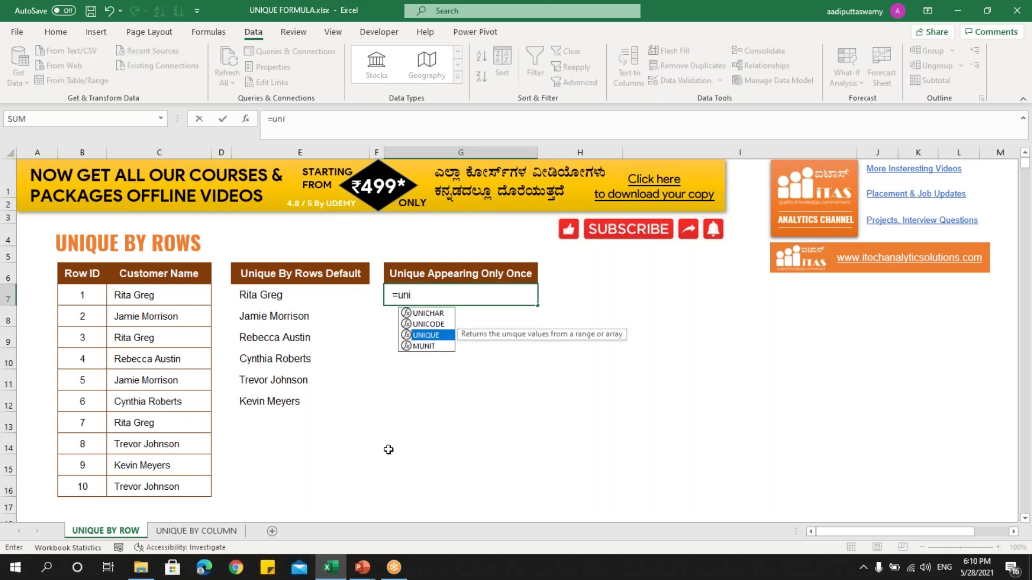
key("Tab")
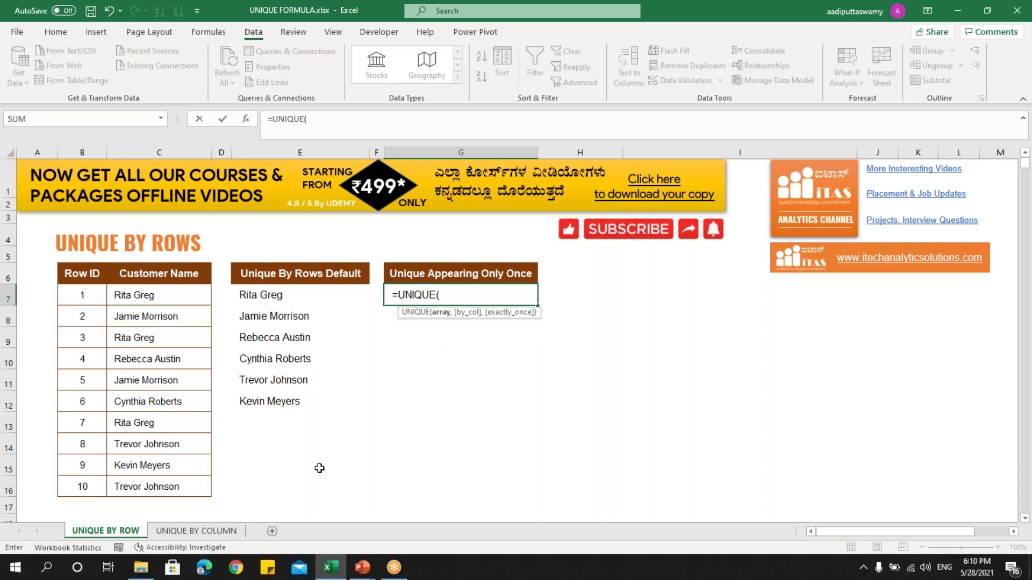
left_click(190, 295)
left_click_drag(185, 341, 177, 482)
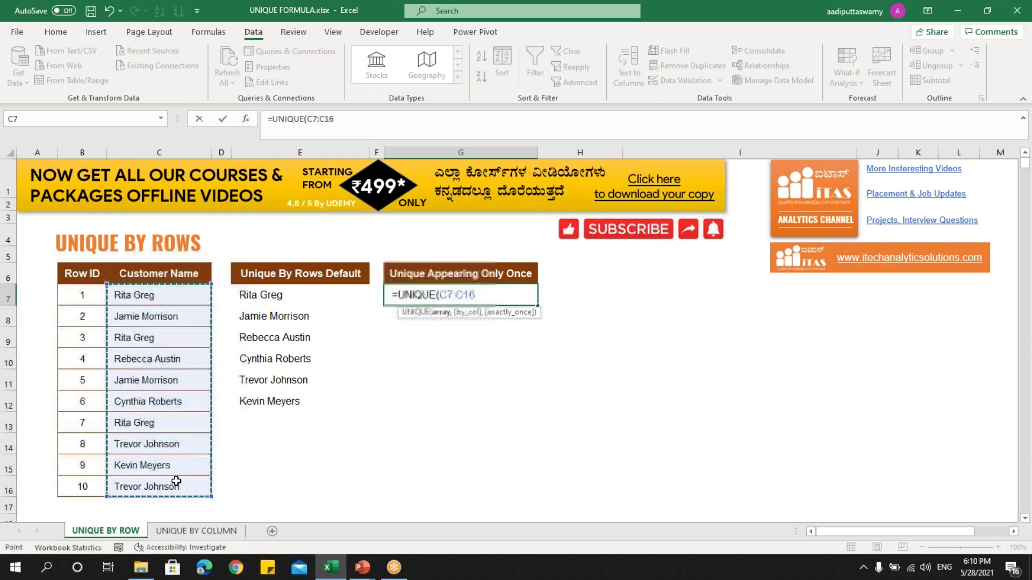
type(",")
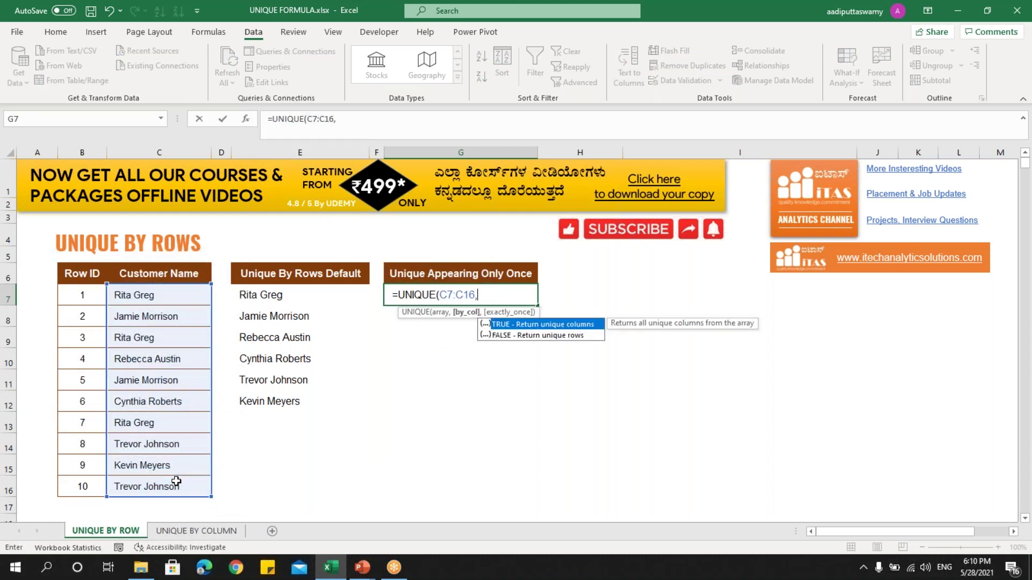
Step: Complete the G7 formula as =UNIQUE(C7:C16,,TRUE), leaving by_col empty, to return only the customer names that appear exactly once
key("Down")
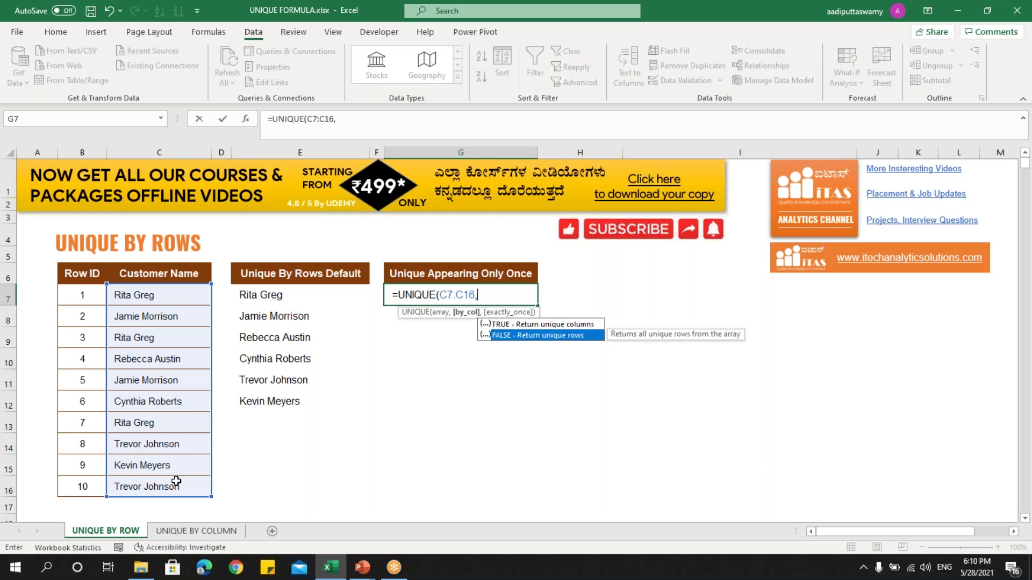
key("Up")
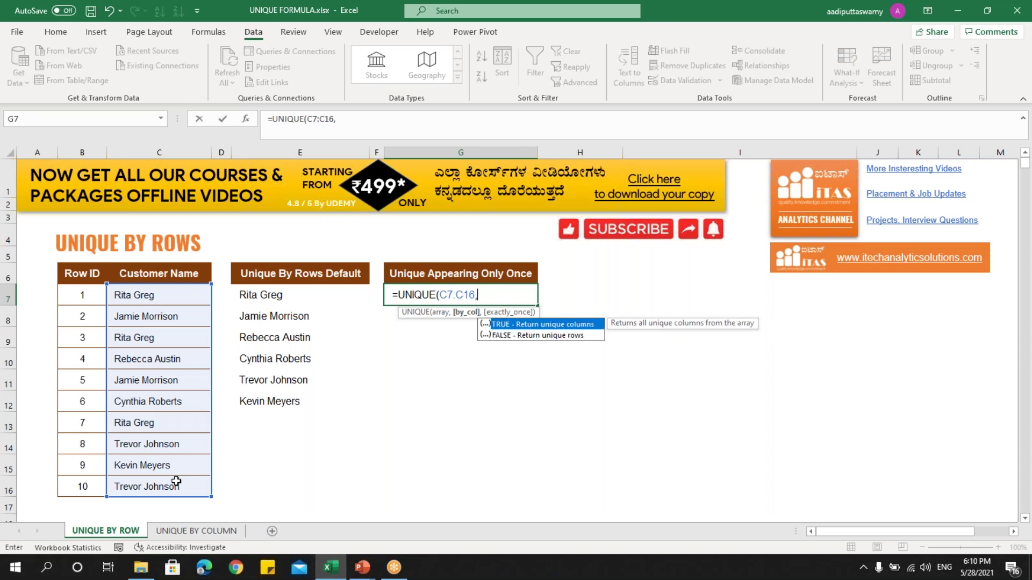
type(",")
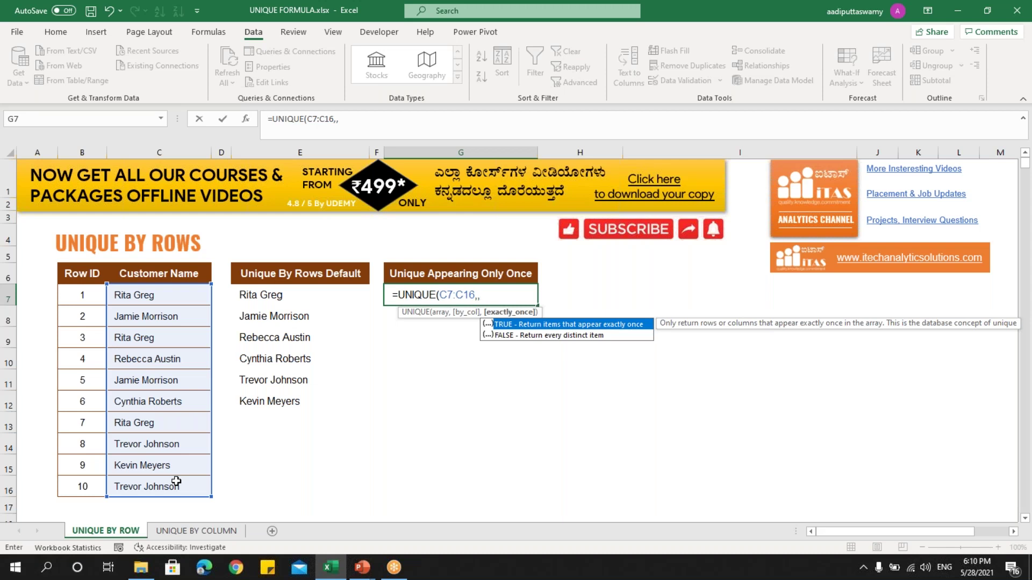
key("Down")
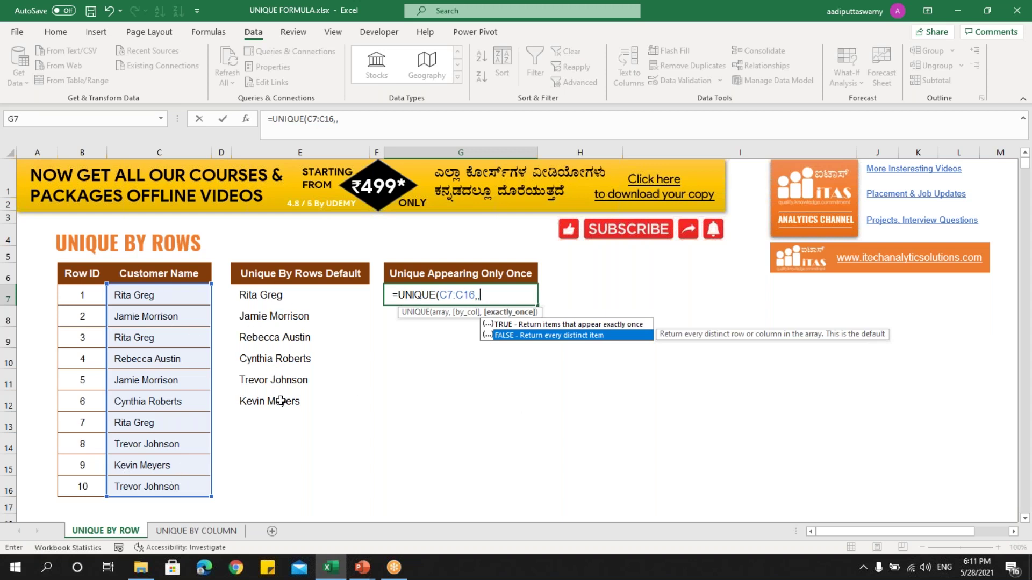
key("Up")
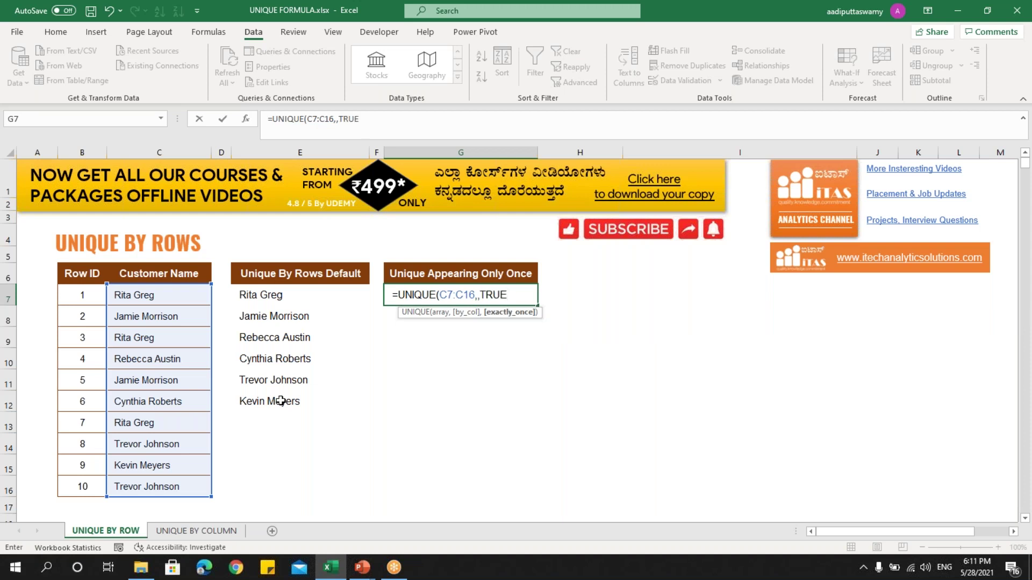
type(")")
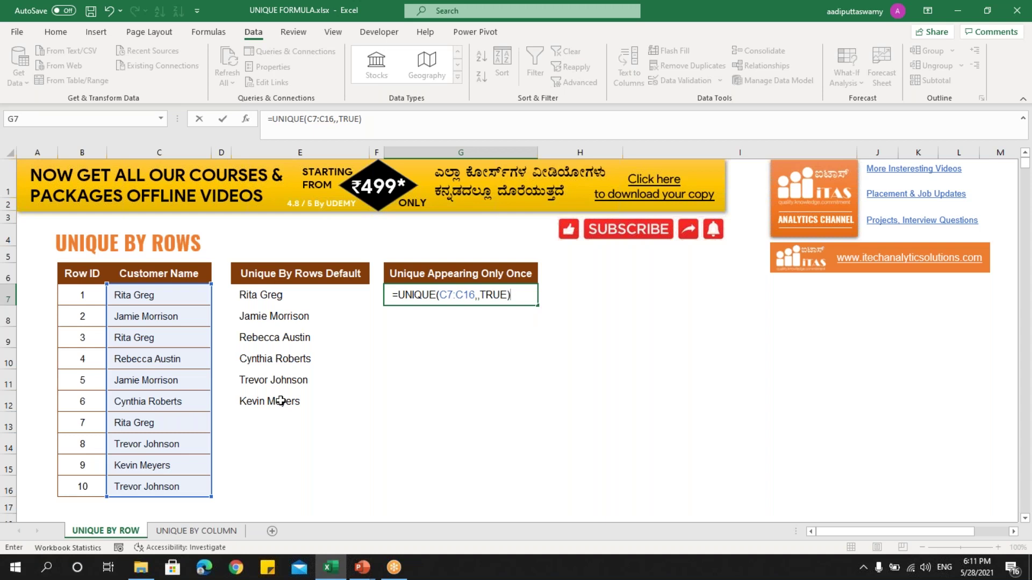
key("Return")
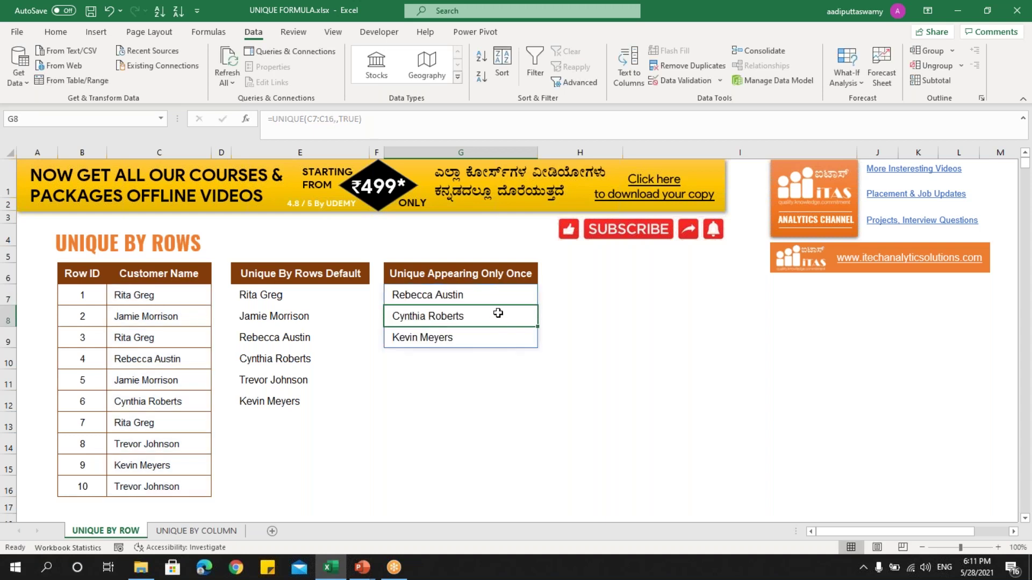
Step: Compare the names under Unique Appearing Only Once with the full customer list and with the Unique By Rows Default list
left_click_drag(477, 295, 477, 336)
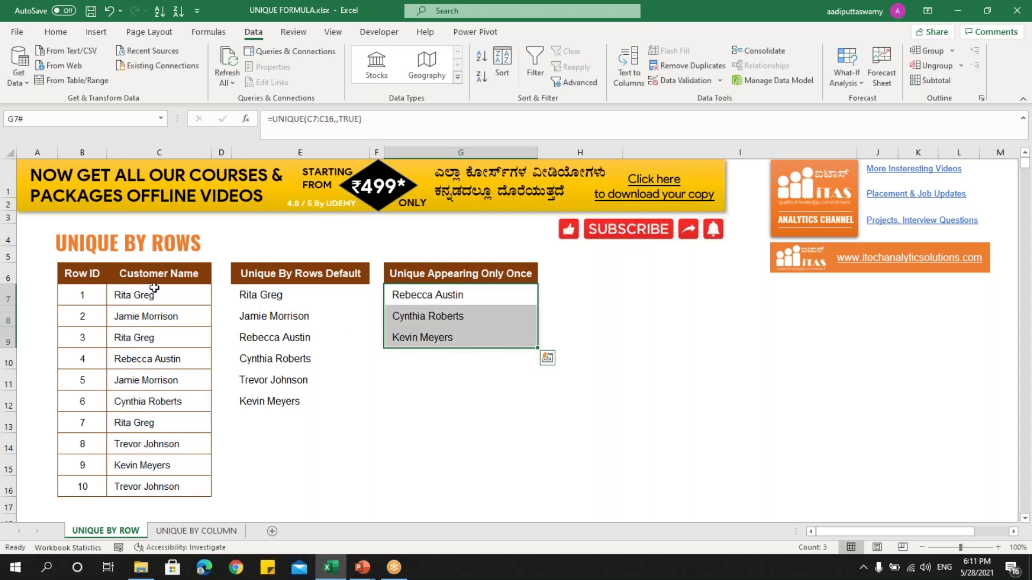
left_click_drag(156, 294, 175, 486)
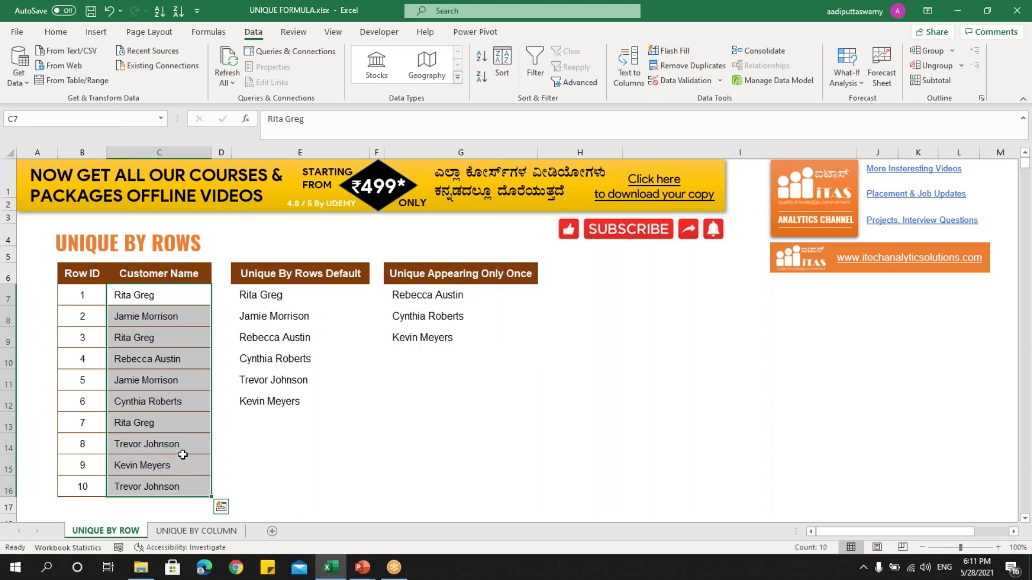
left_click(172, 486)
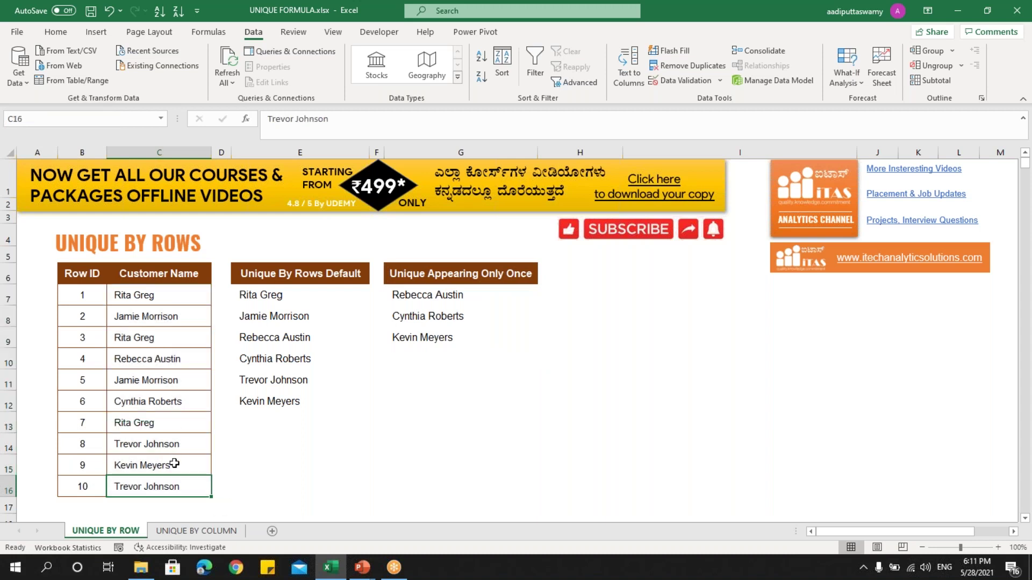
left_click(180, 366)
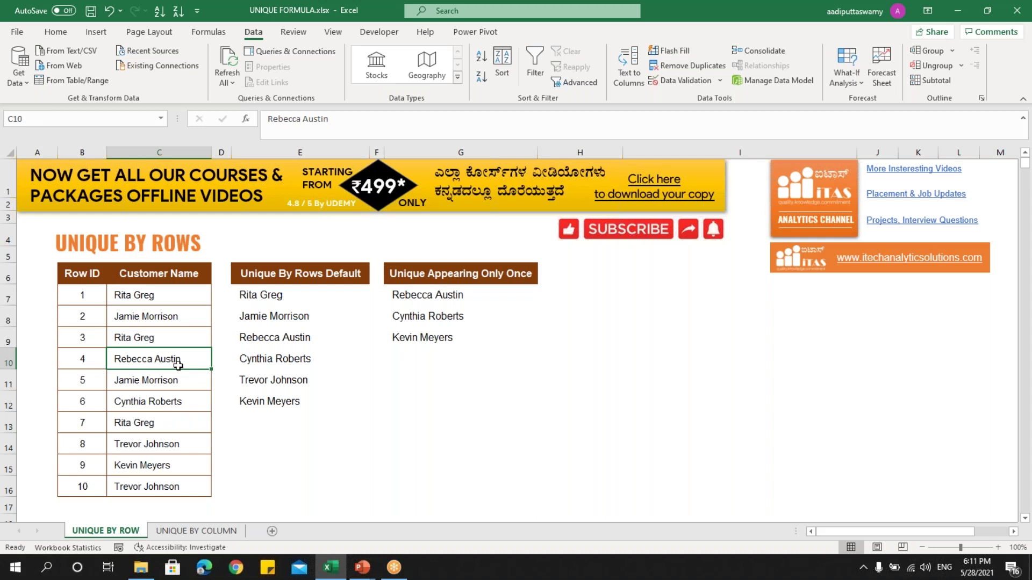
left_click(426, 317)
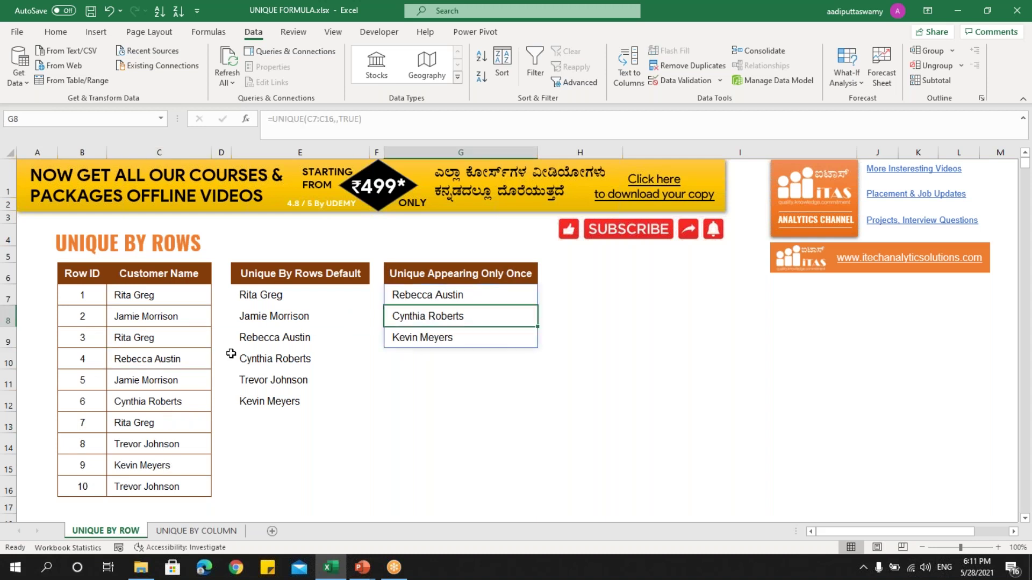
left_click(164, 403)
left_click(422, 336)
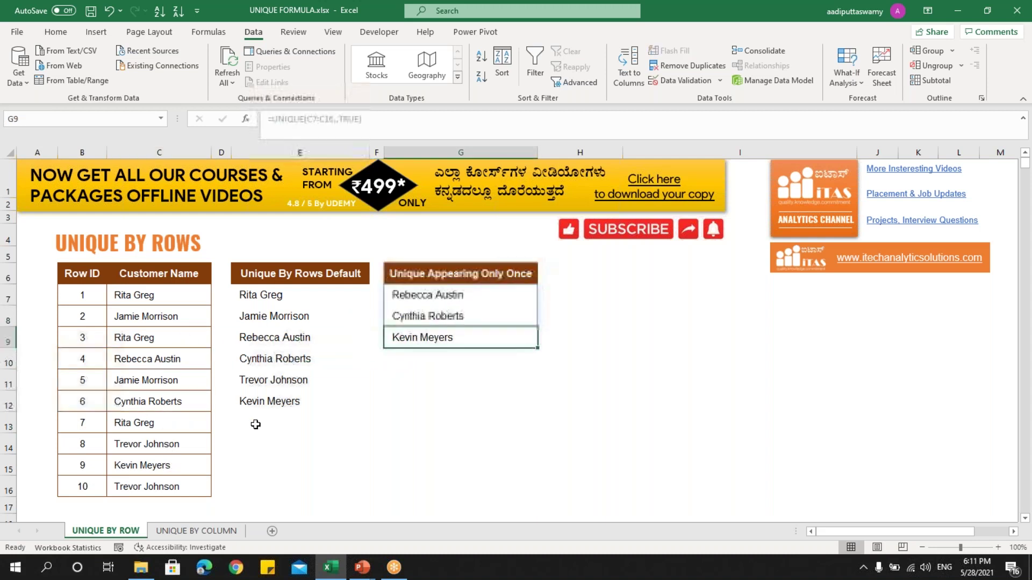
left_click(161, 462)
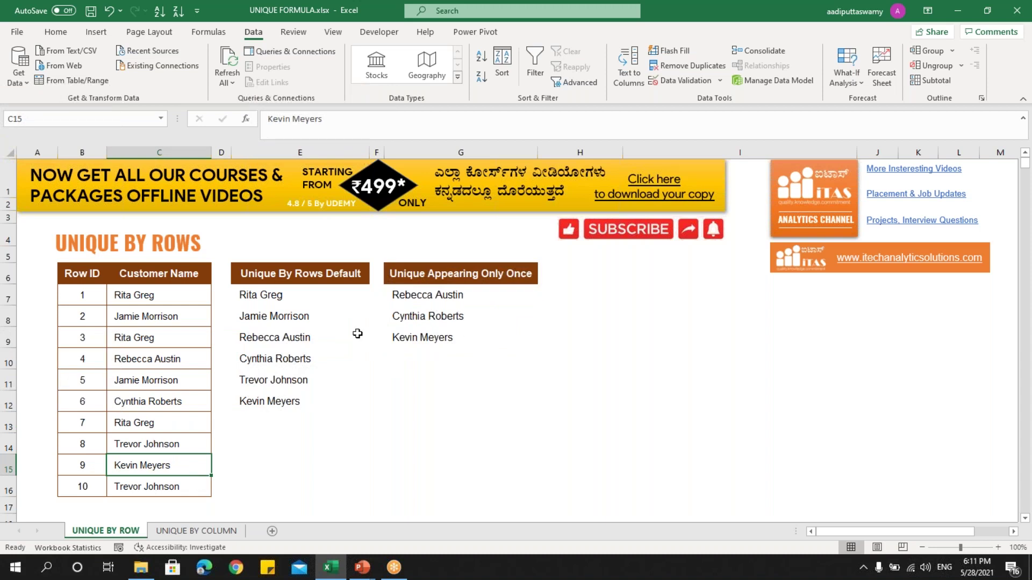
left_click_drag(440, 296, 438, 334)
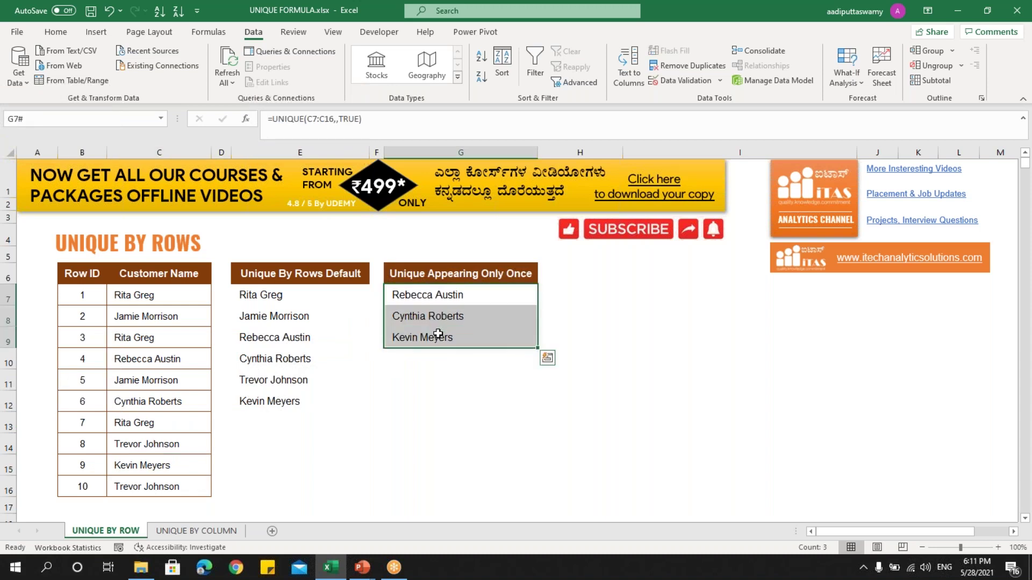
left_click_drag(326, 294, 324, 401)
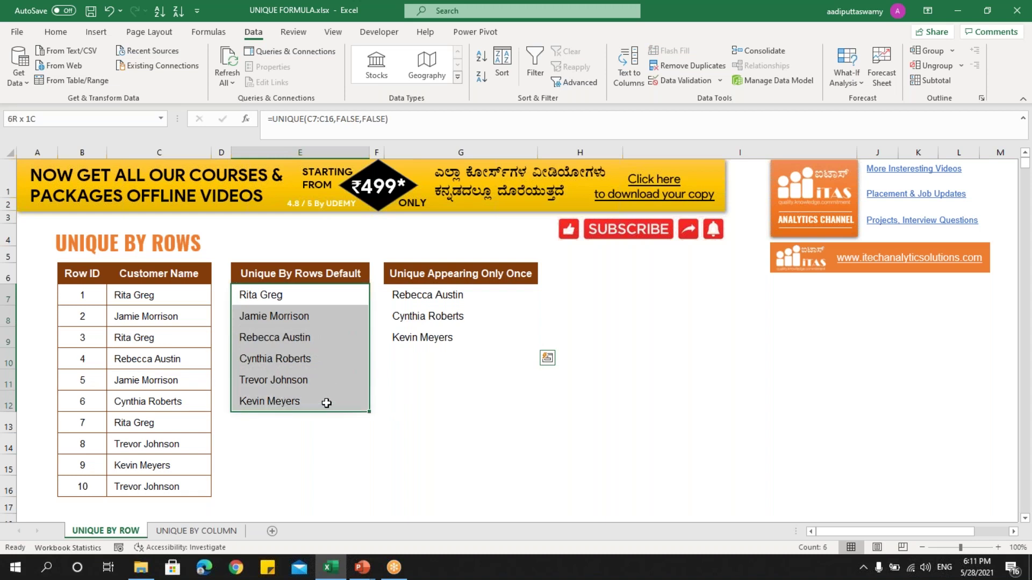
left_click(307, 300)
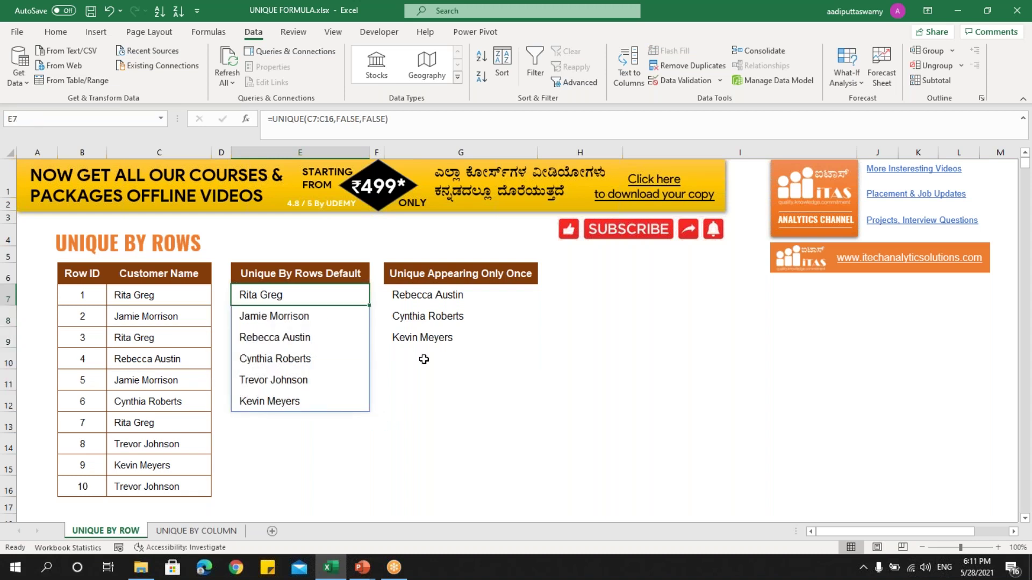
Step: Open the UNIQUE BY COLUMN sheet and review its horizontal Row ID and Customer Name data in C7:L8
left_click(241, 529)
left_click(400, 388)
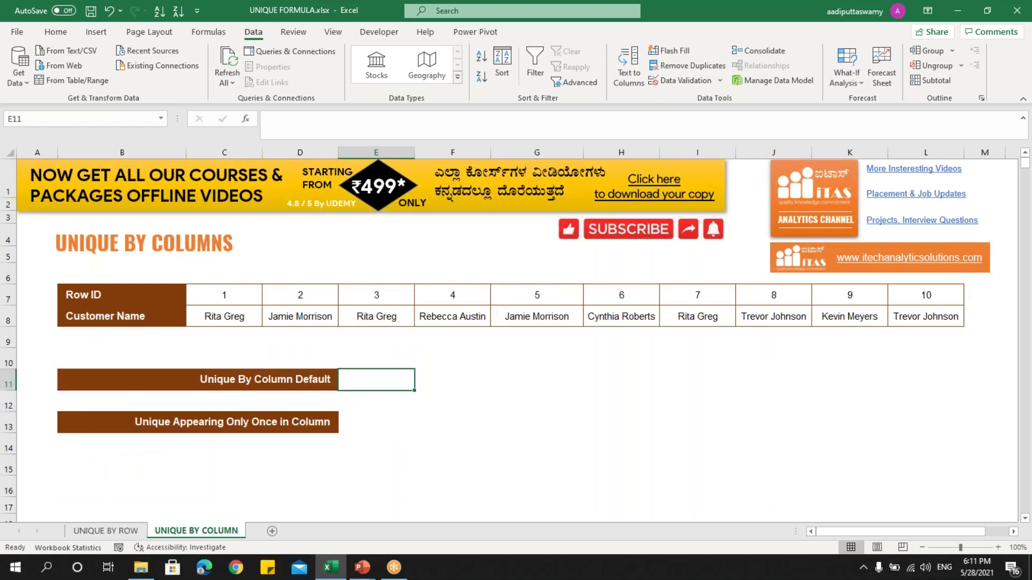
left_click_drag(219, 295, 909, 316)
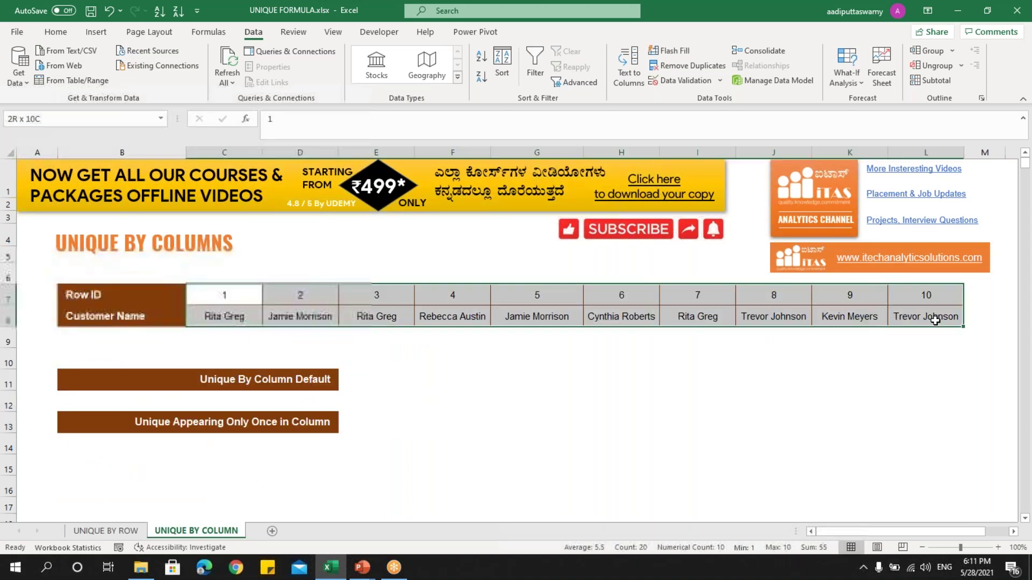
left_click(537, 421)
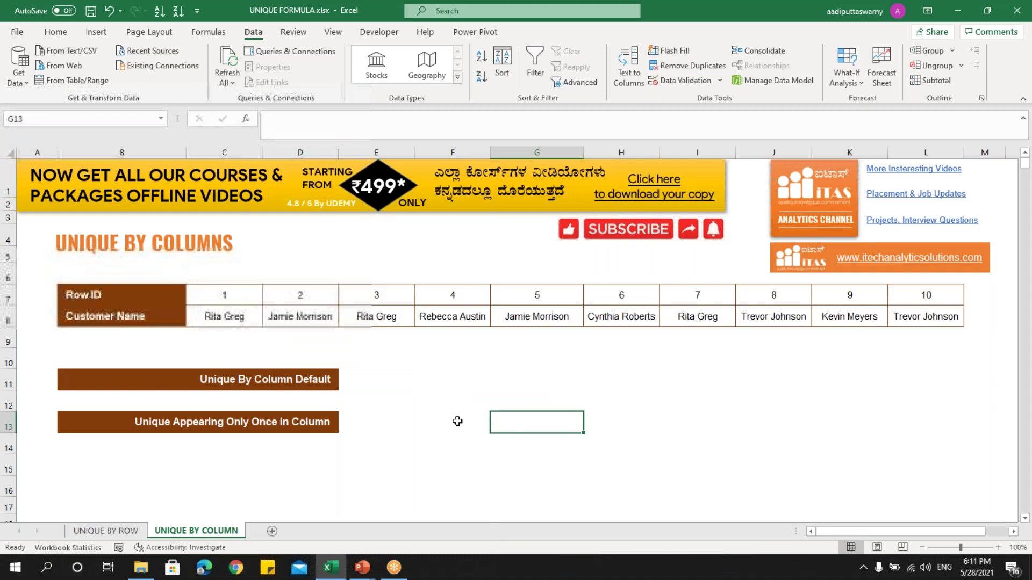
Step: Start a UNIQUE formula in E11 beside Unique By Column Default, using C8:L8 as the array and continuing to by_col
left_click(407, 384)
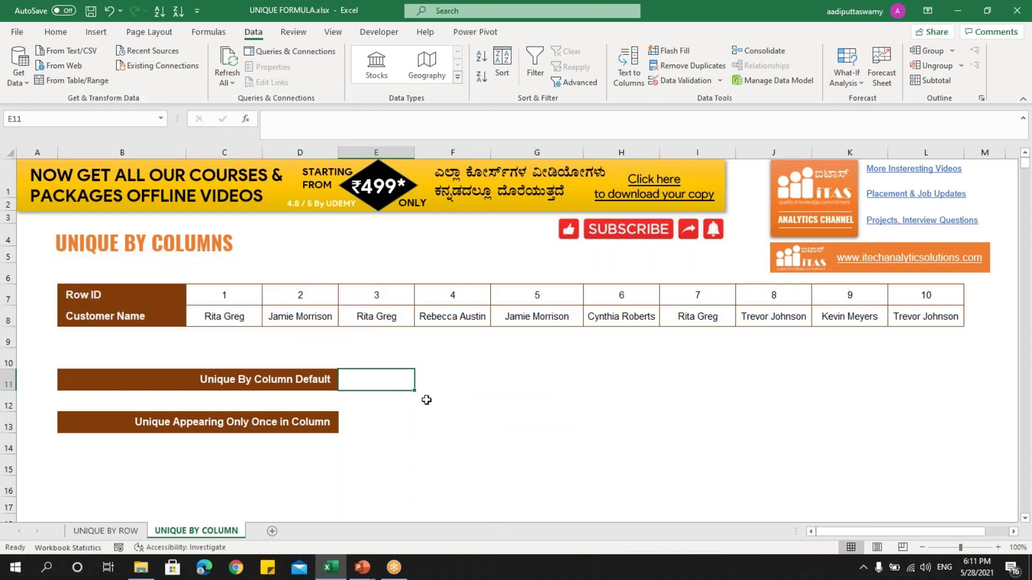
type("=un")
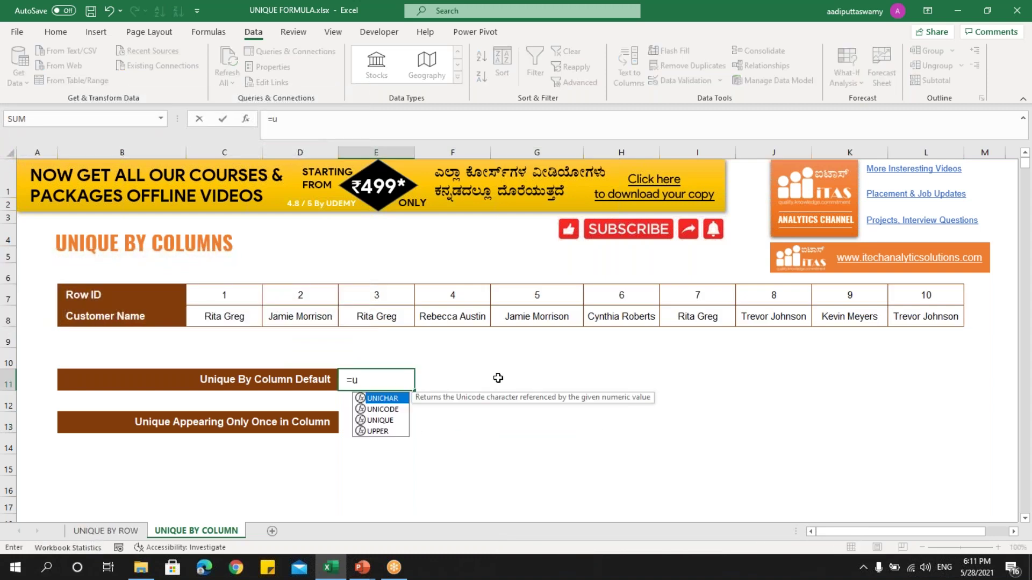
key("Down")
key("Down")
key("Tab")
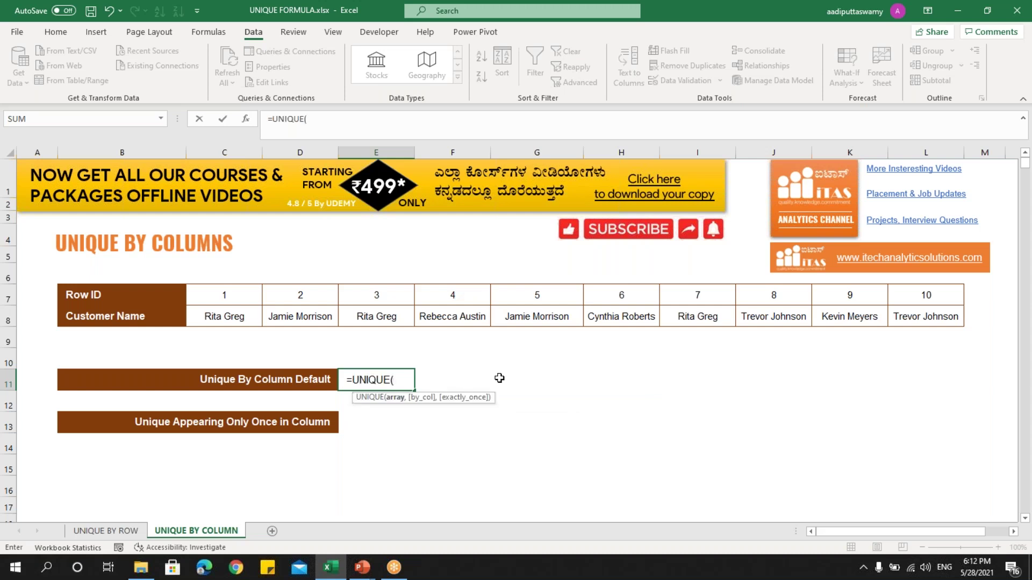
left_click_drag(220, 318, 959, 325)
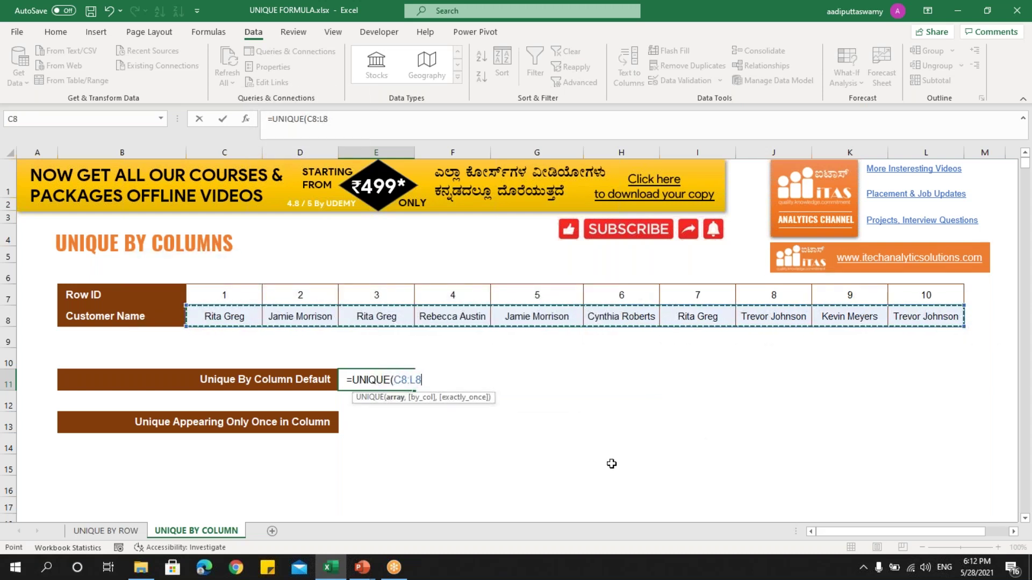
type(",")
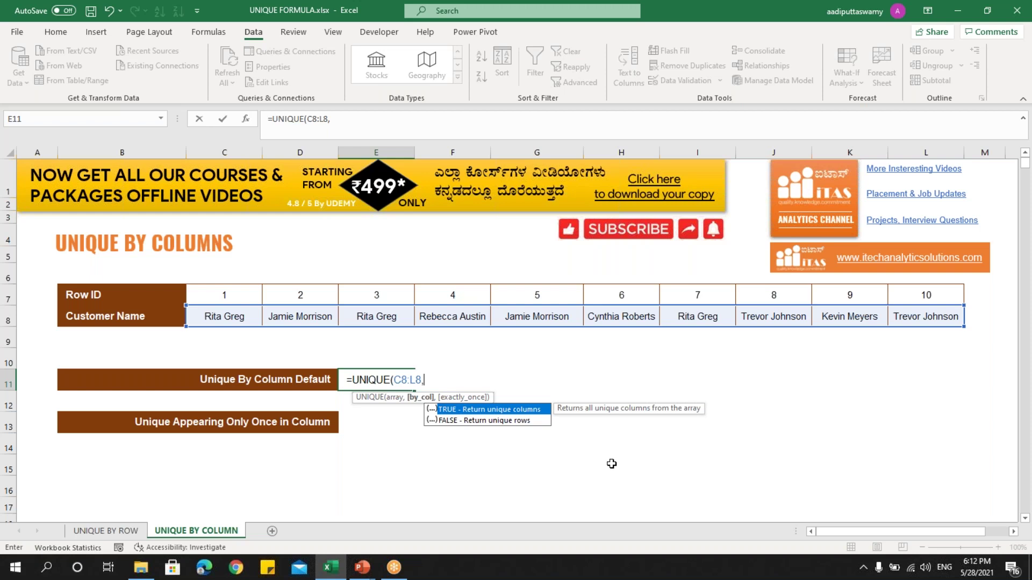
Step: Set the by_col argument of the E11 formula to 1 in place of TRUE, and continue to the exactly_once argument
key("Tab")
key("BackSpace")
key("BackSpace")
key("BackSpace")
key("BackSpace")
type("1,")
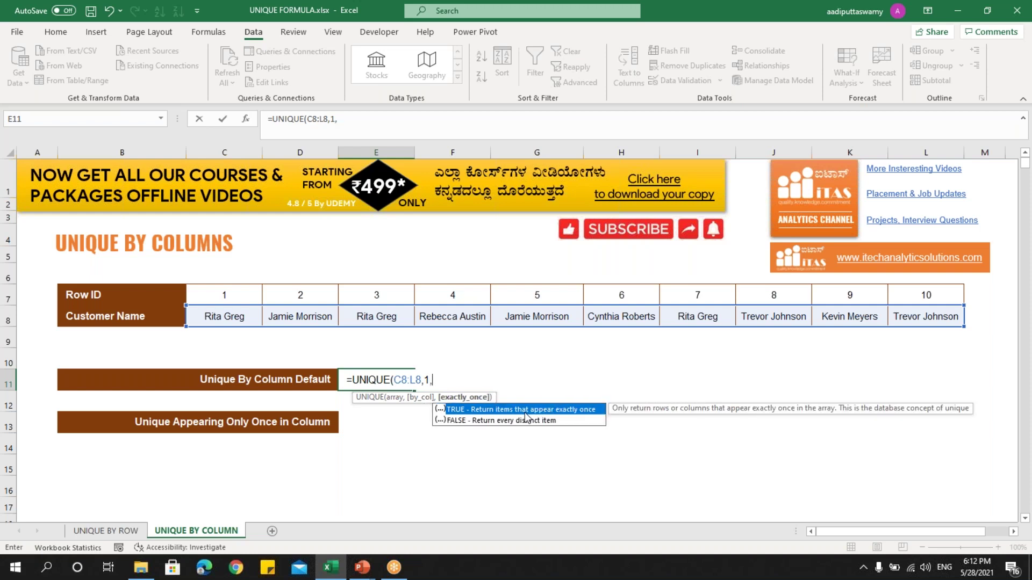
Step: Complete the E11 formula as =UNIQUE(C8:L8,1,1) and select E11 to review its result
key("Down")
key("Up")
type("1)")
key("Return")
left_click(411, 380)
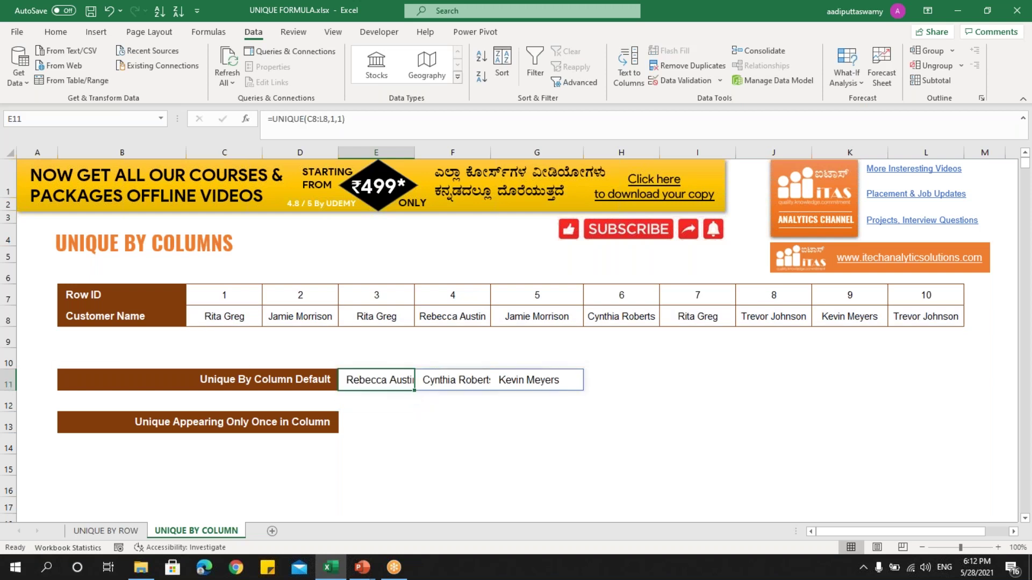
Step: Check the UNIQUE formula in E11, and clear it together with its spilled results in E11:G11
double_click(394, 375)
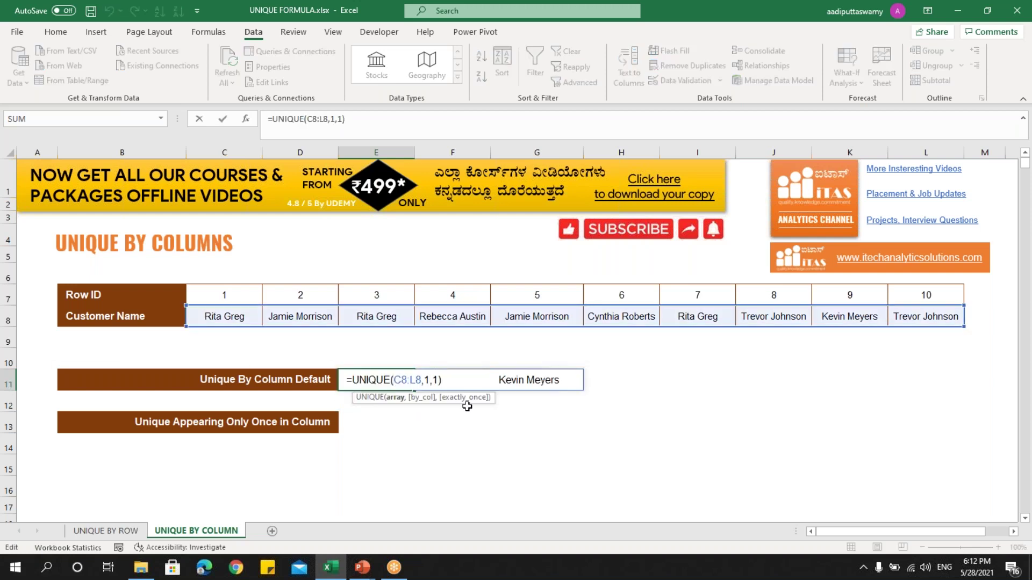
key("Escape")
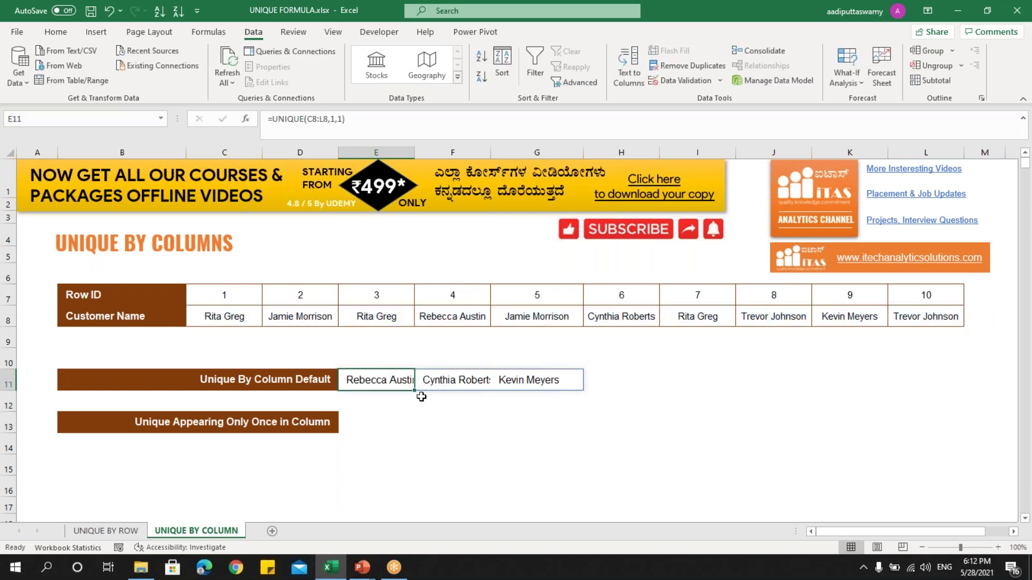
left_click(422, 399)
left_click_drag(382, 377, 532, 380)
key("Delete")
Step: Enter =UNIQUE(C8:L8,1,0) in E11 to return every distinct customer name by column
type("=")
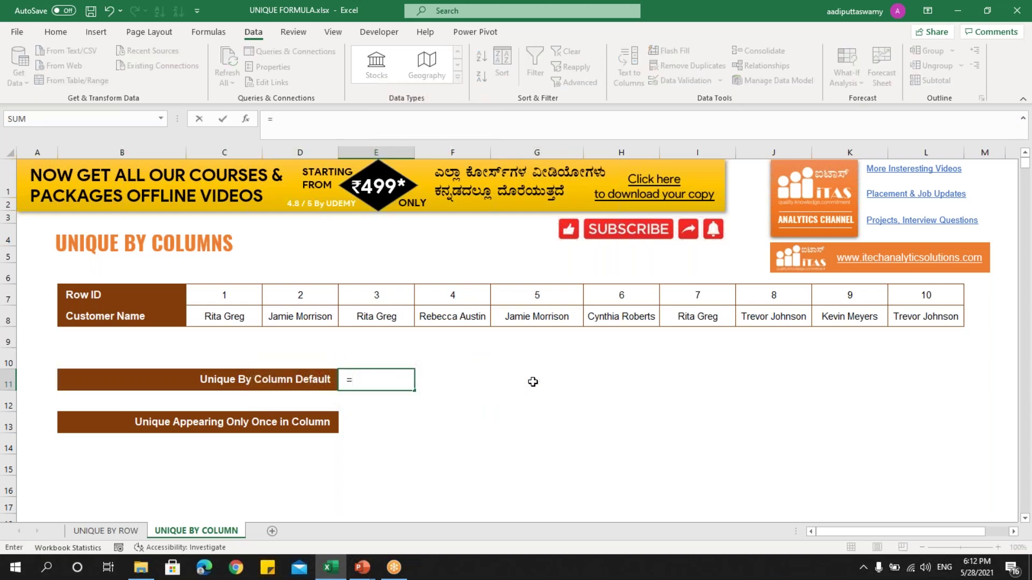
type("uniq")
key("Tab")
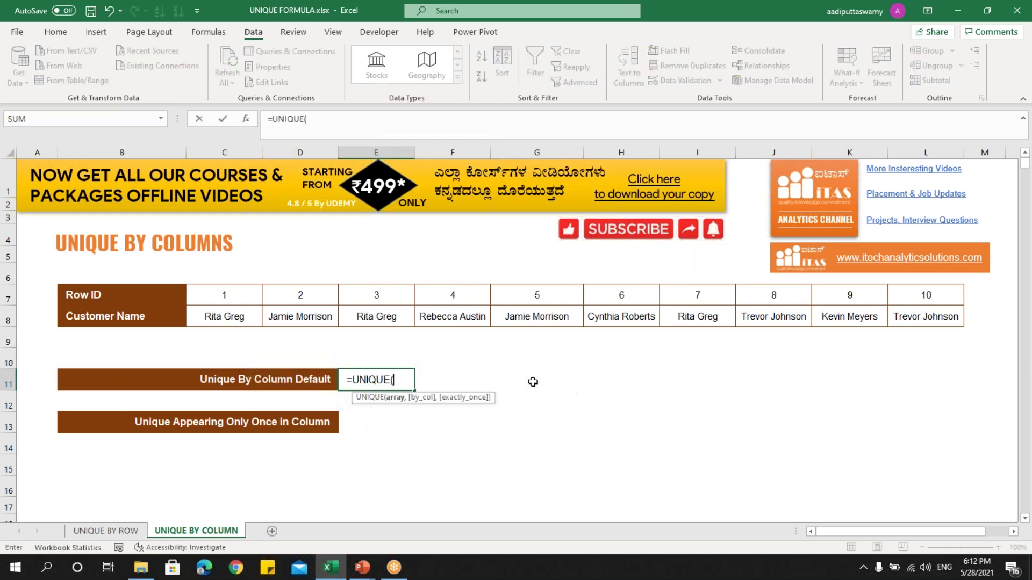
left_click_drag(221, 316, 925, 317)
type(",")
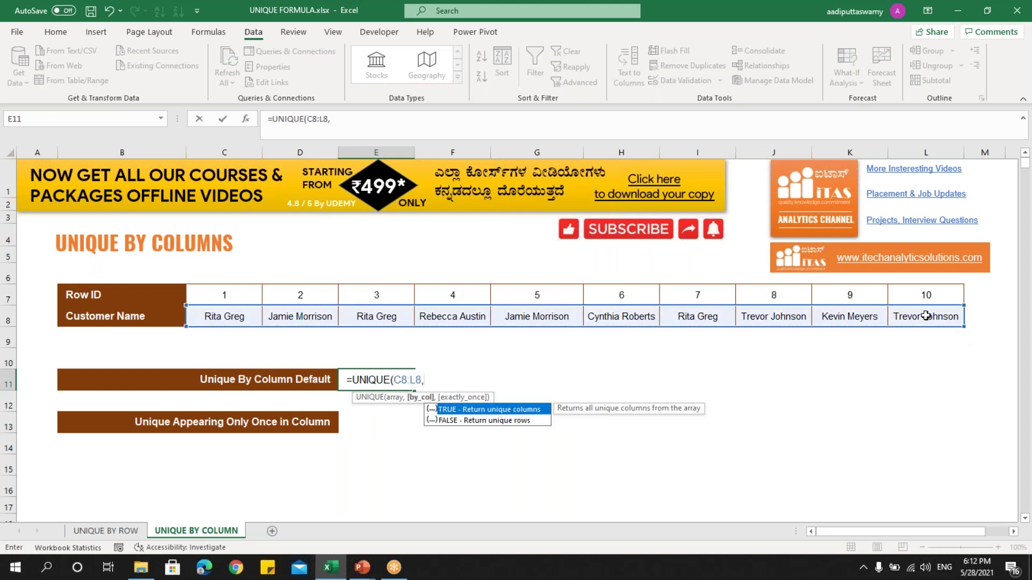
type("1,")
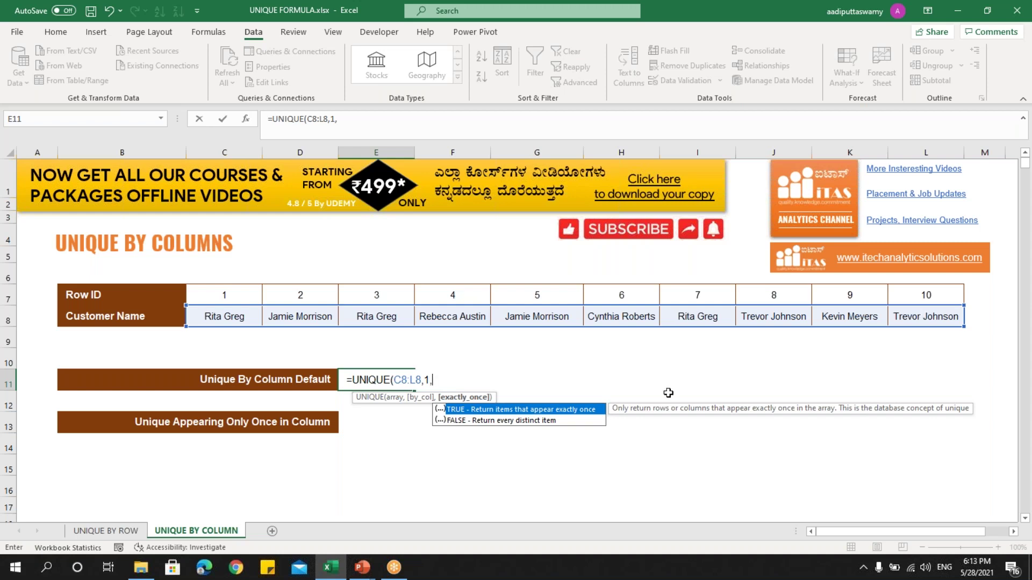
key("Down")
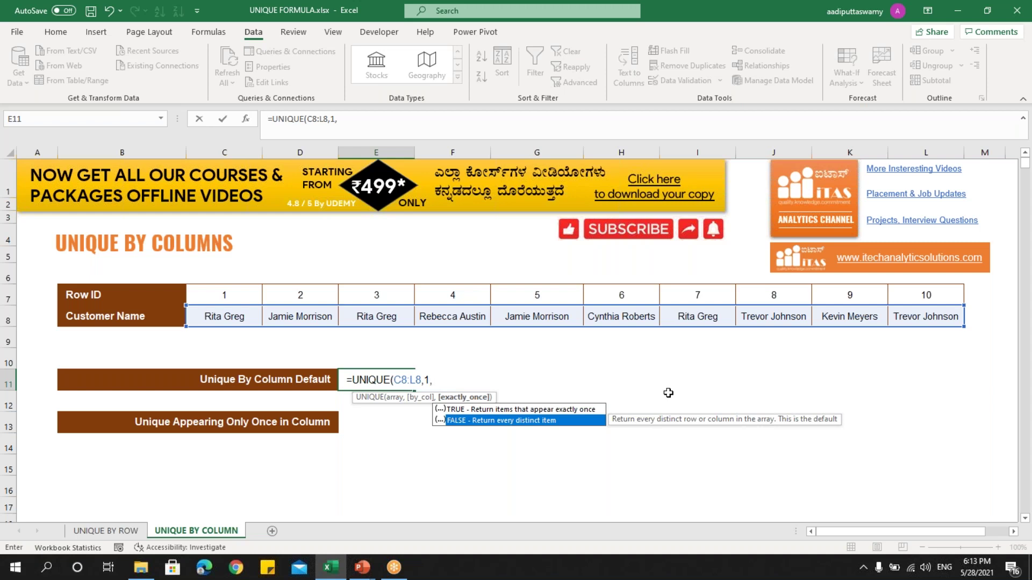
type("0)")
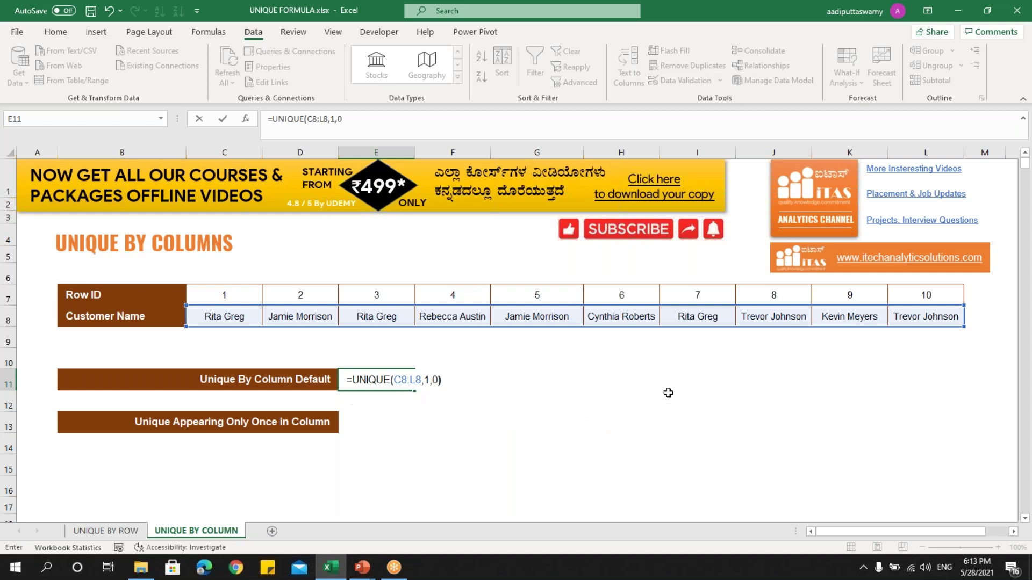
key("Return")
key("Up")
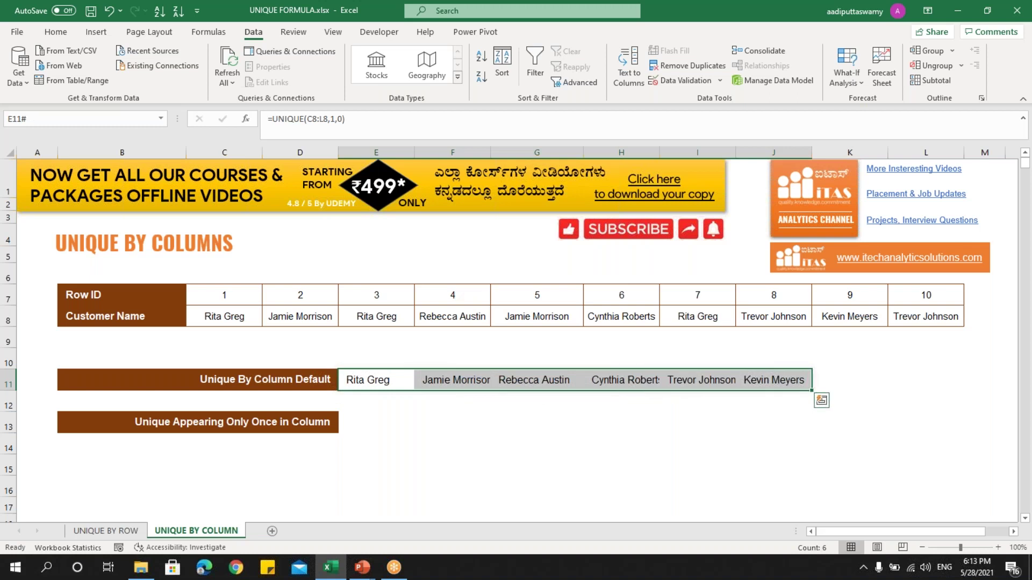
Step: Compare the source customer names in C8:L8 with the distinct names spilled across E11:J11
left_click_drag(255, 314, 927, 314)
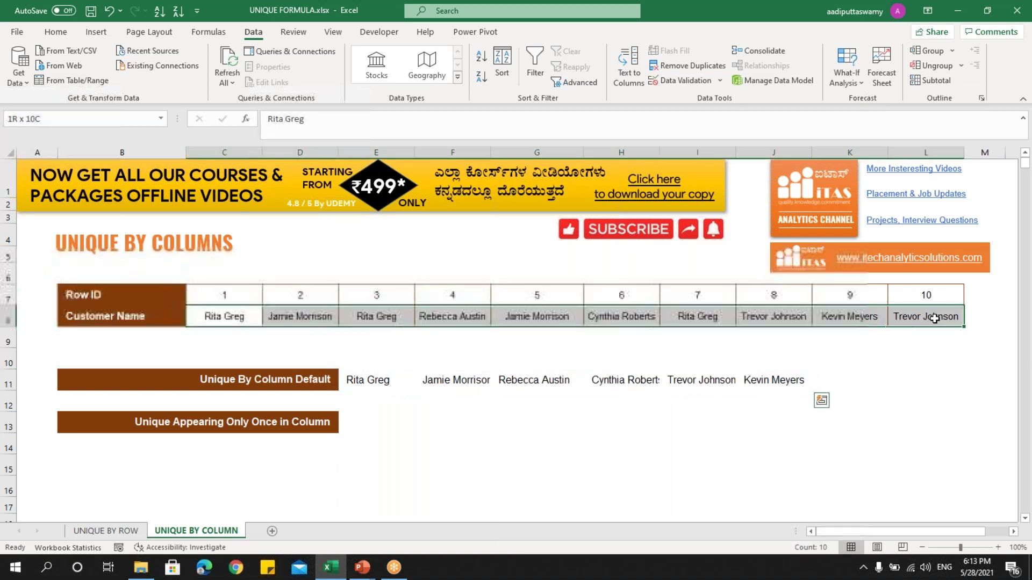
left_click(380, 387)
left_click(455, 383)
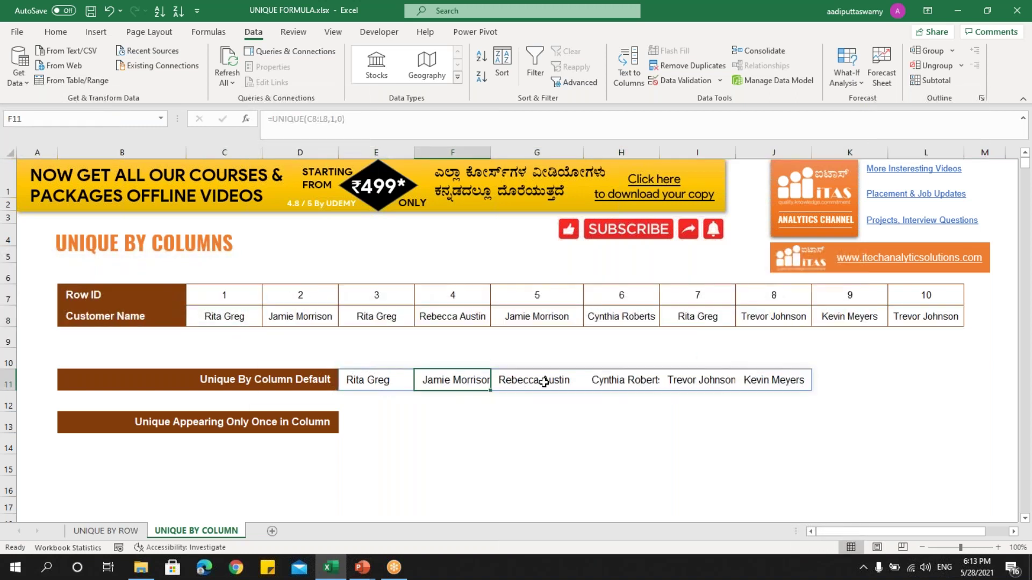
left_click(534, 383)
left_click(623, 383)
left_click(766, 383)
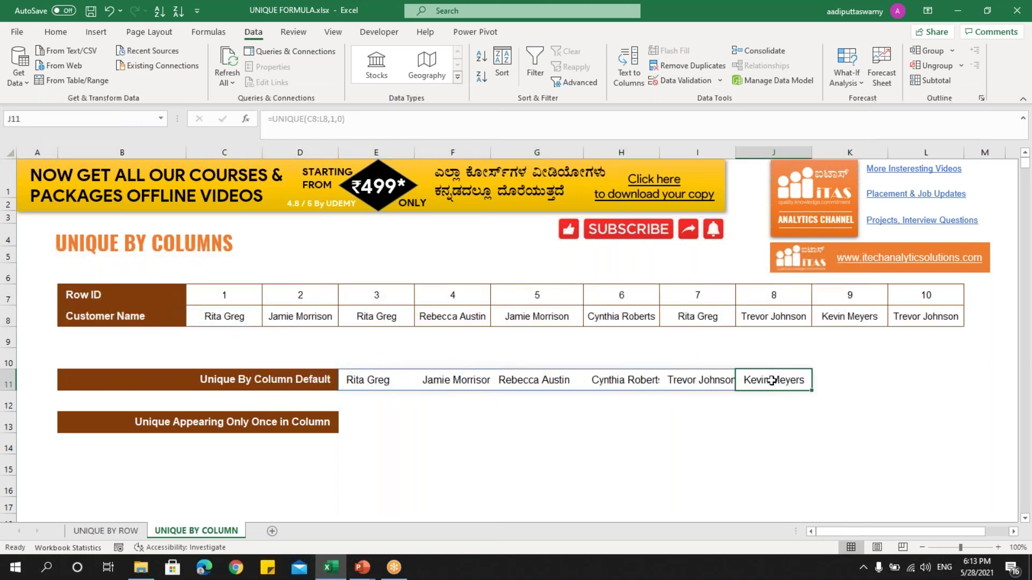
left_click(222, 311)
left_click(375, 377)
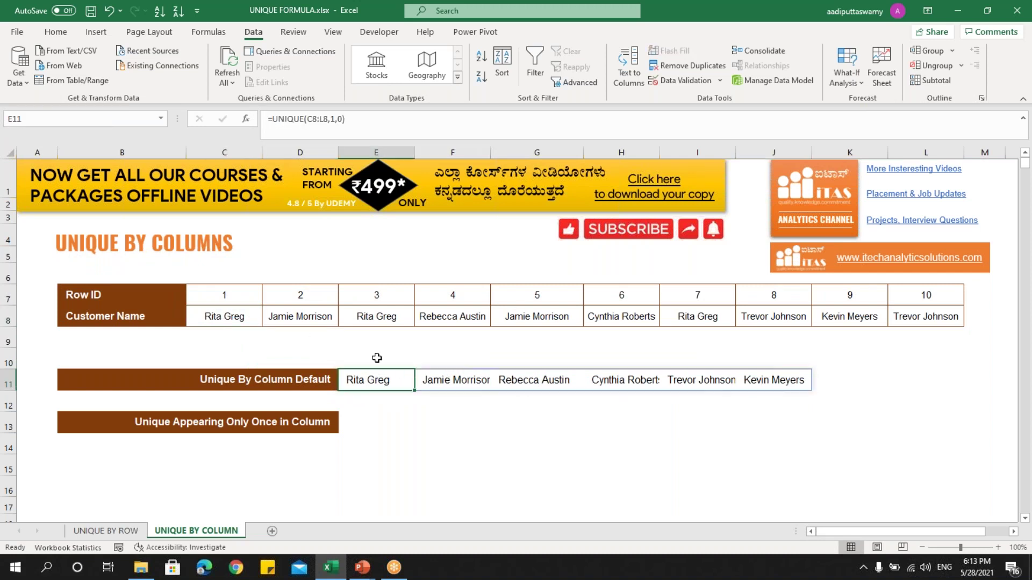
Step: Check the Unique Appearing Only Once formula in G7 of the UNIQUE BY ROW sheet, and return to E13 on UNIQUE BY COLUMN
left_click(375, 422)
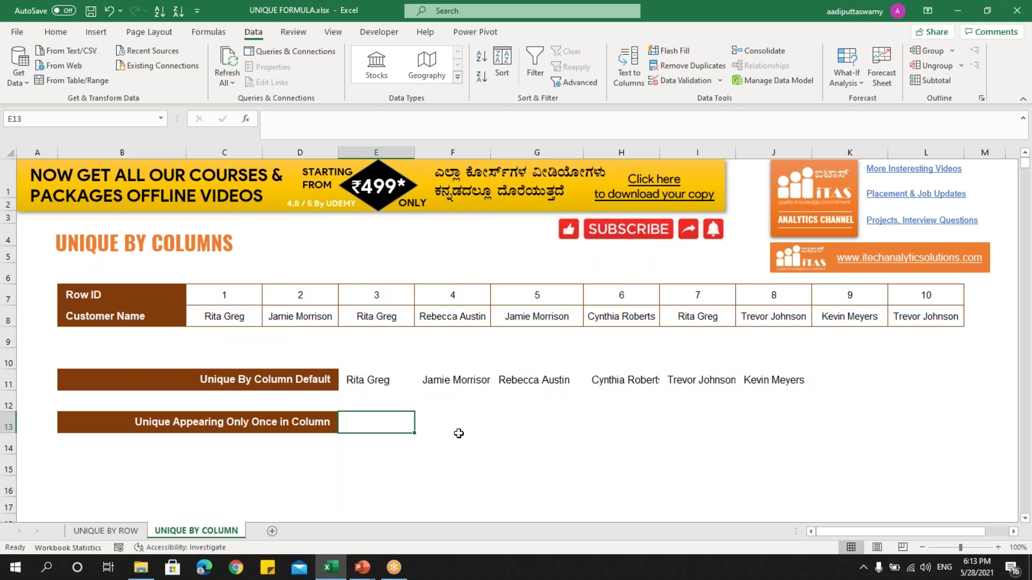
left_click(106, 531)
left_click(432, 300)
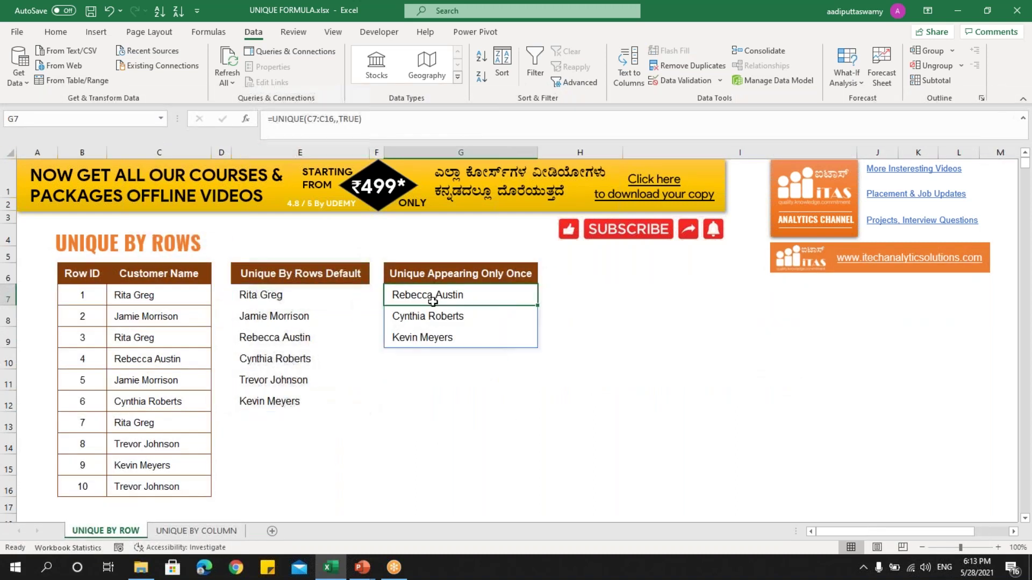
left_click(224, 528)
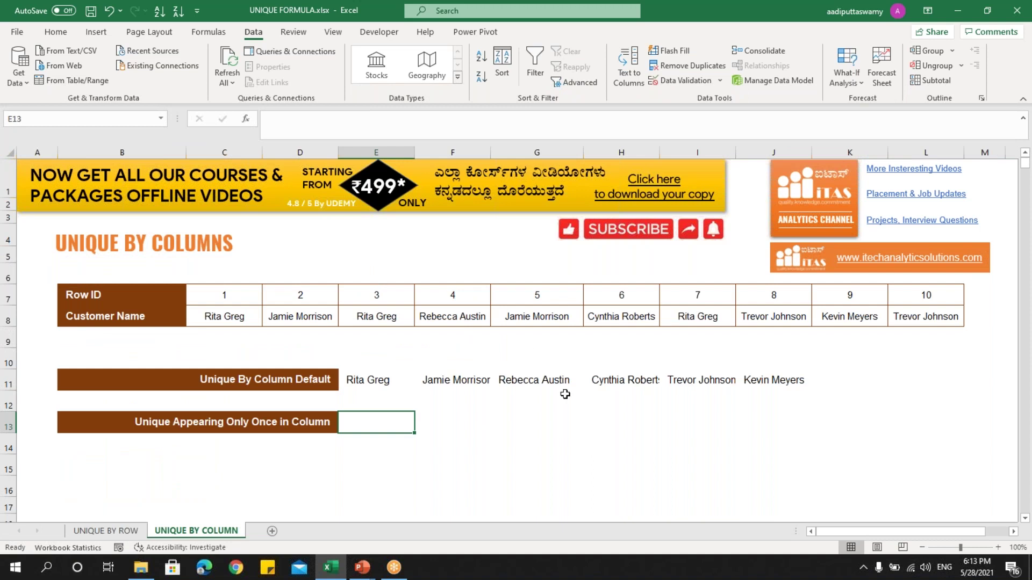
Step: Enter =UNIQUE(C8:L8,TRUE,TRUE) in E13 beside Unique Appearing Only Once in Column, and review the spilled names in E13:G13
type("=uni")
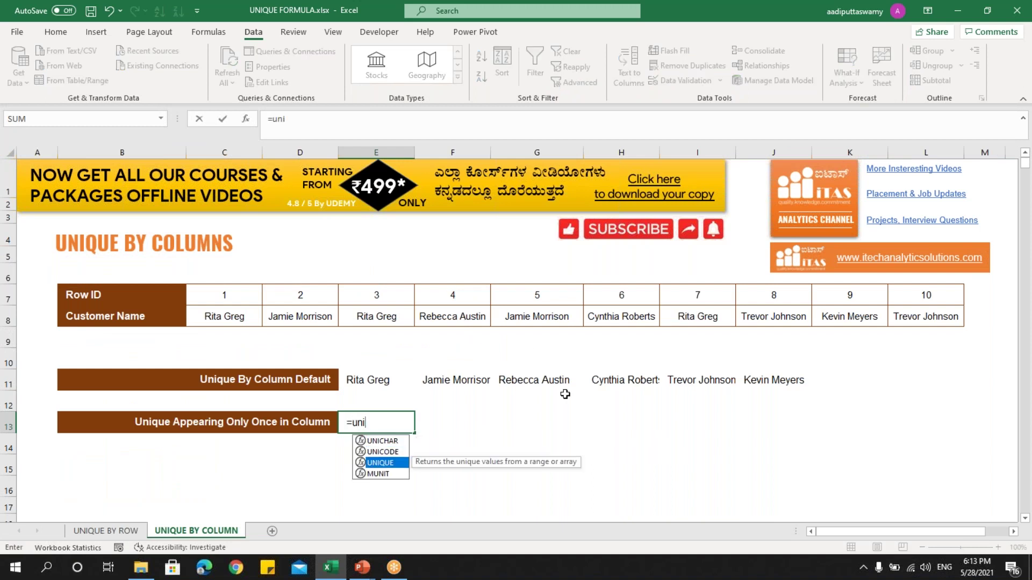
key("Tab")
left_click_drag(230, 319, 912, 320)
type(",")
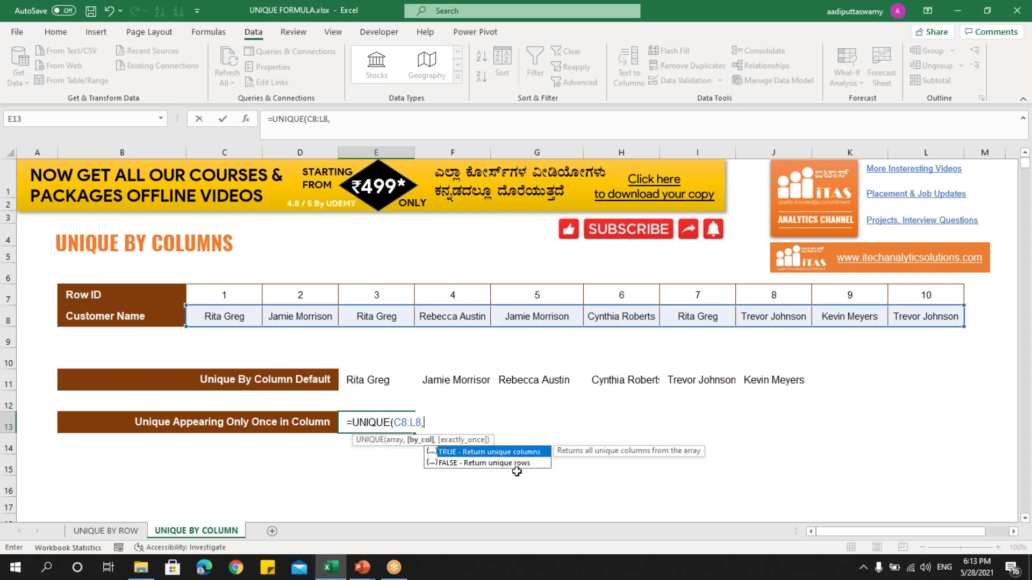
key("Tab")
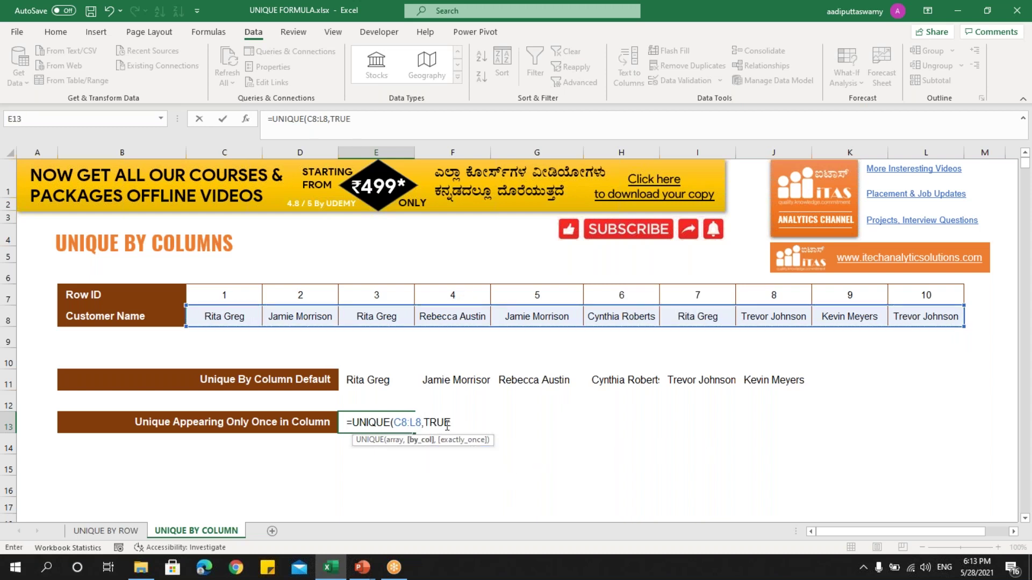
type(",")
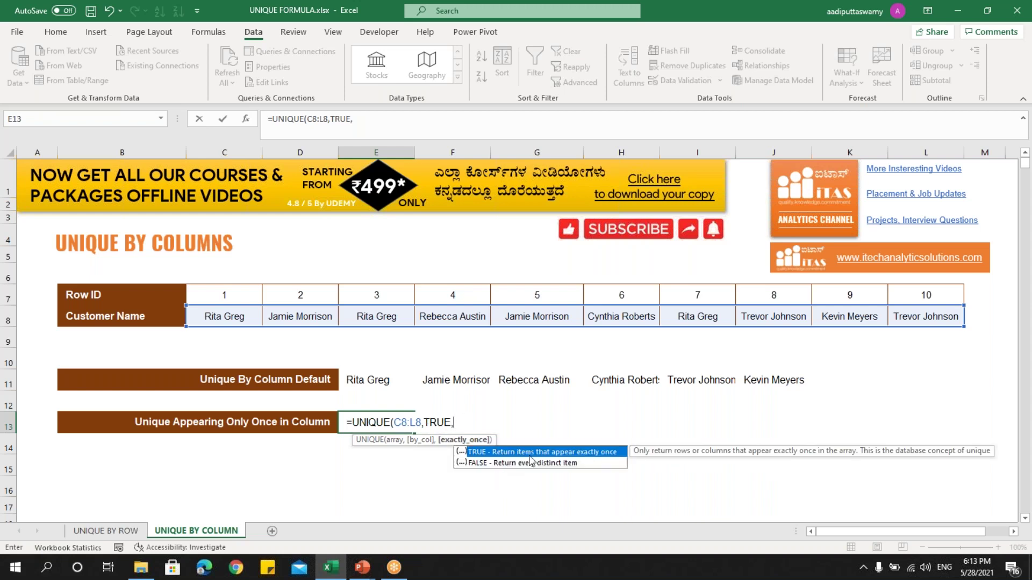
double_click(493, 454)
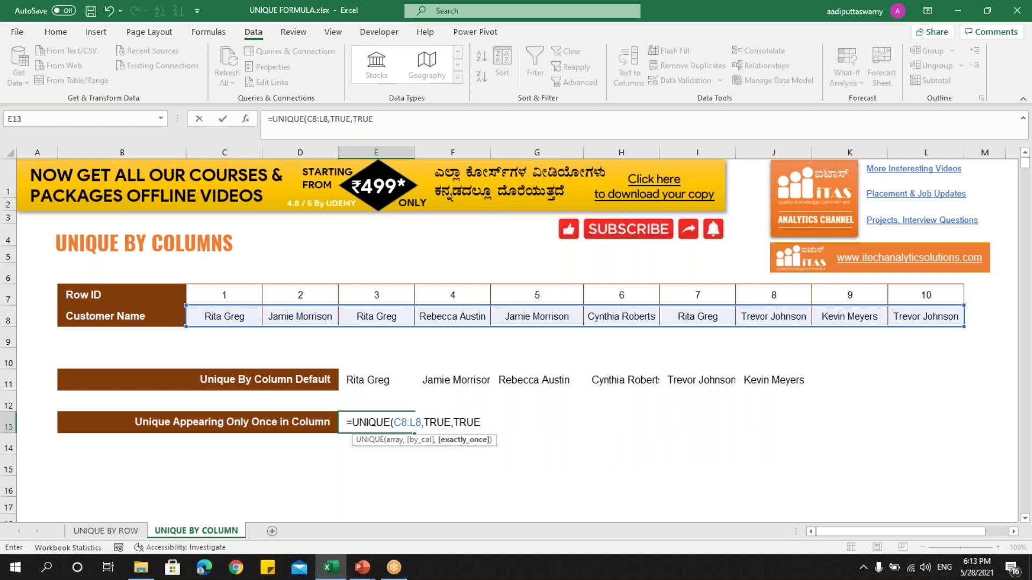
type(")")
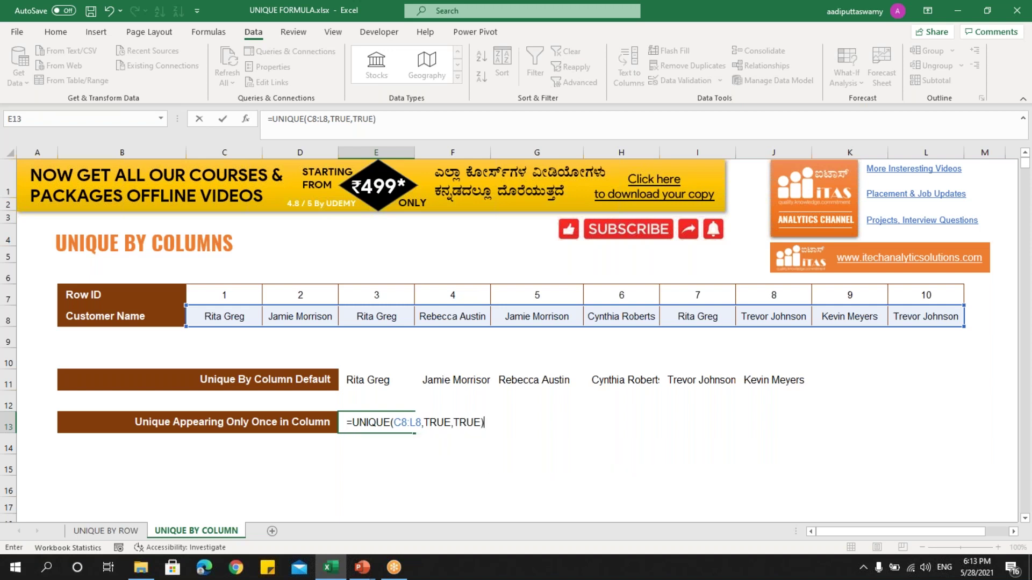
key("ctrl+Return")
left_click_drag(396, 422, 571, 430)
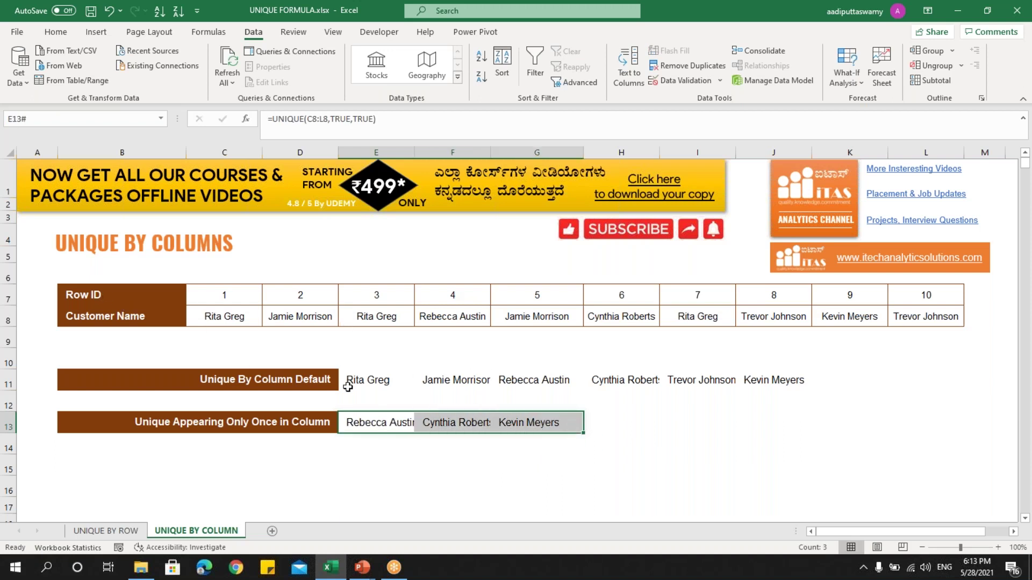
left_click(396, 421)
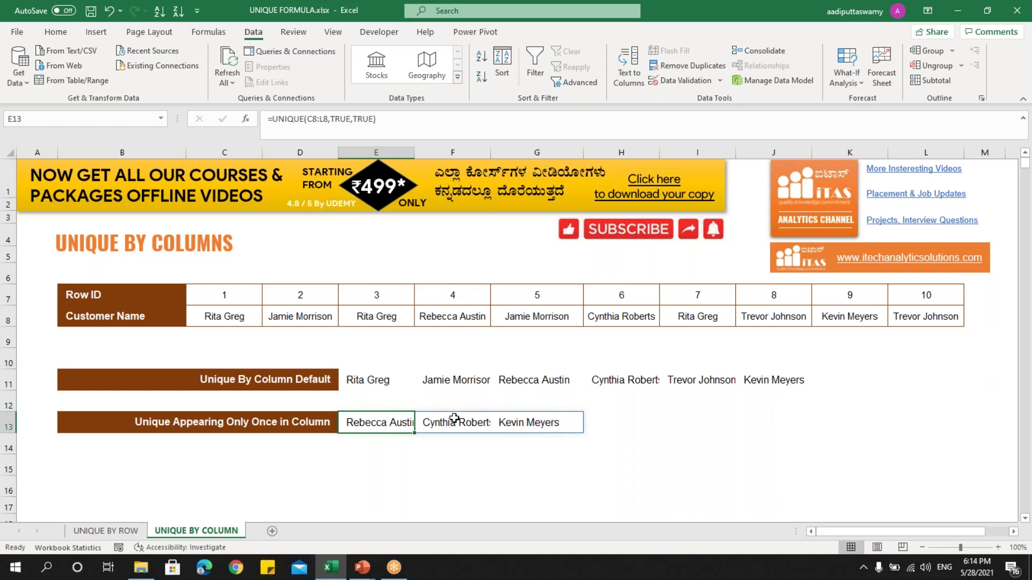
Step: Switch to the PowerPoint slide show that presents the offline course packages and contact details
left_click(362, 567)
left_click(431, 514)
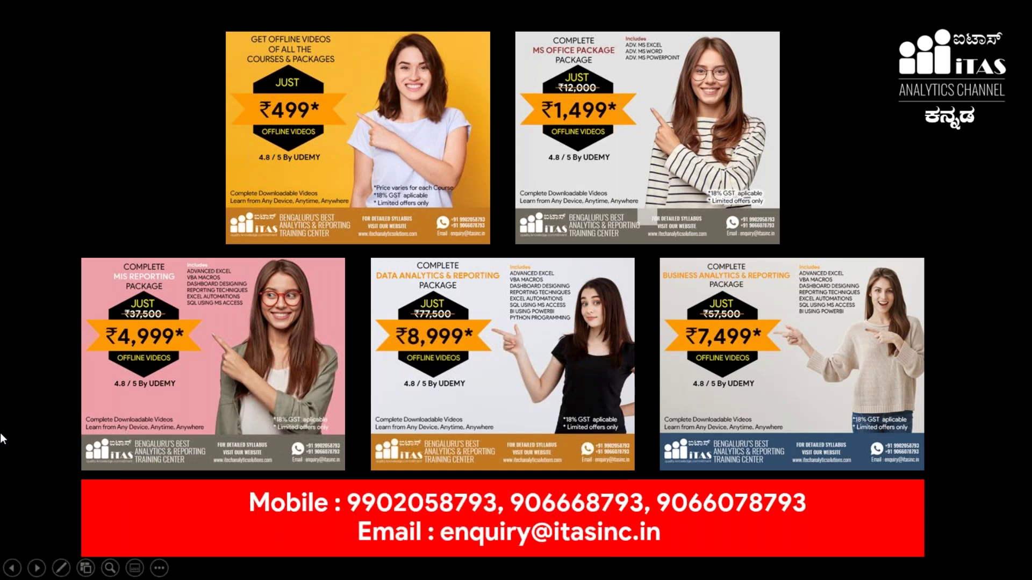